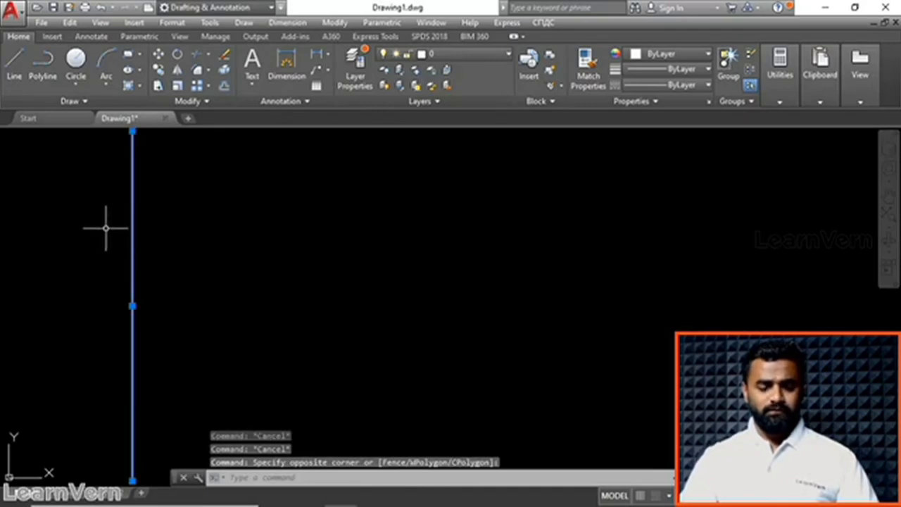
Erase the selected vertical line
key("Delete")
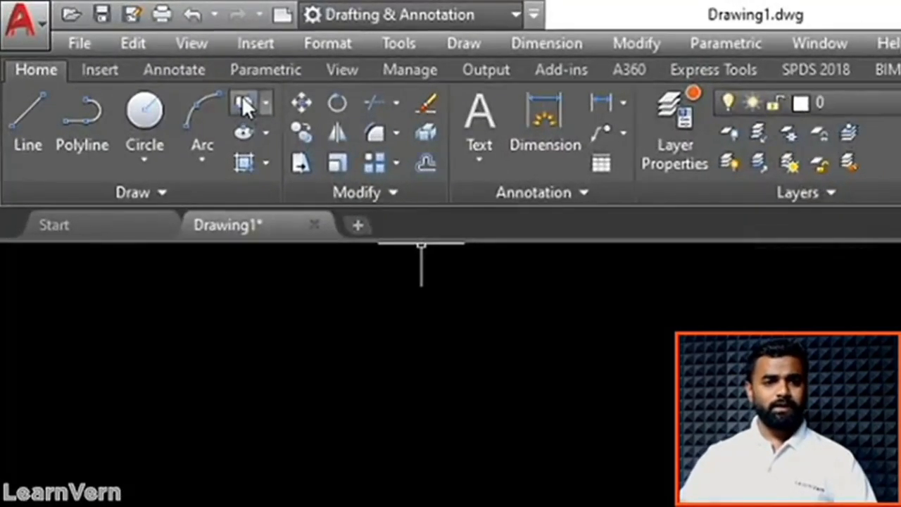
Draw a rectangle from corner 0,0 to opposite corner 100,100
left_click(127, 54)
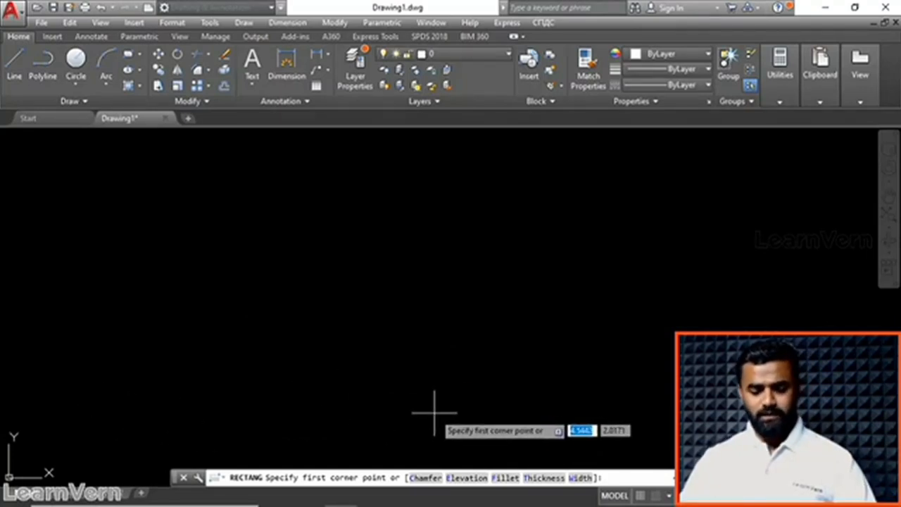
type("0,0")
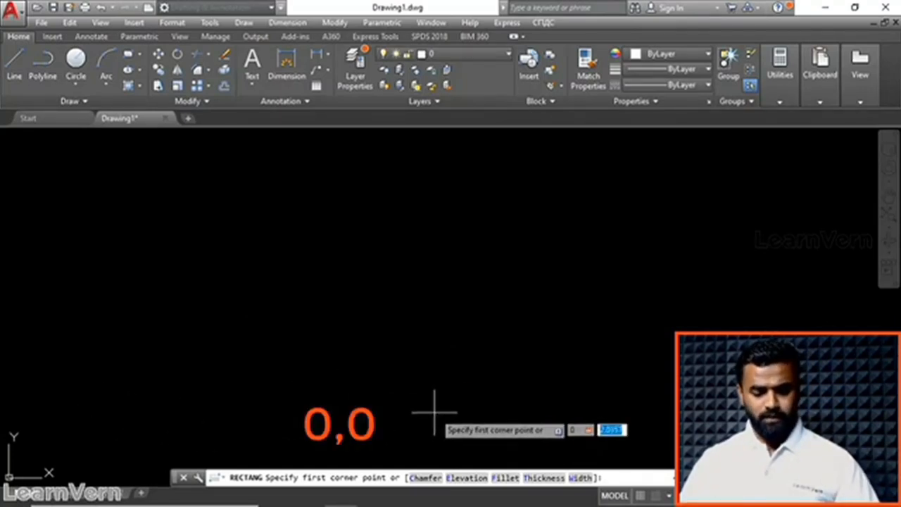
key("Return")
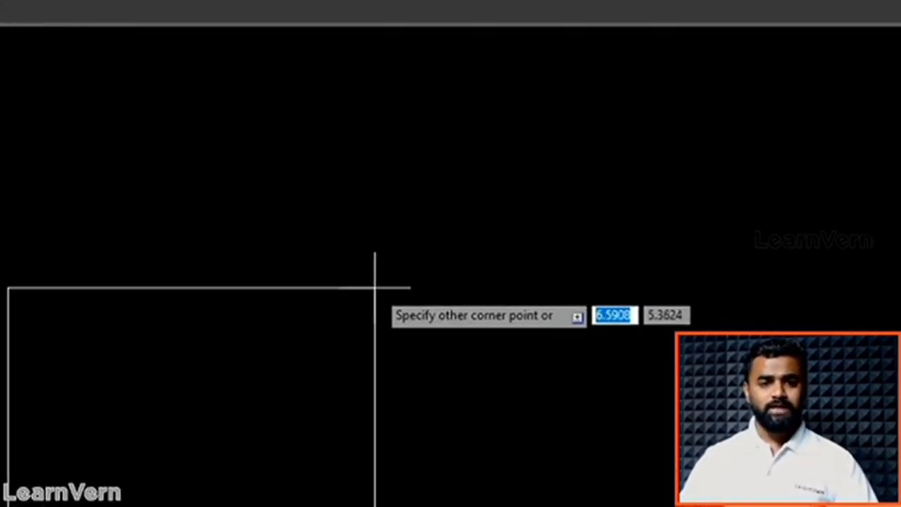
type("100")
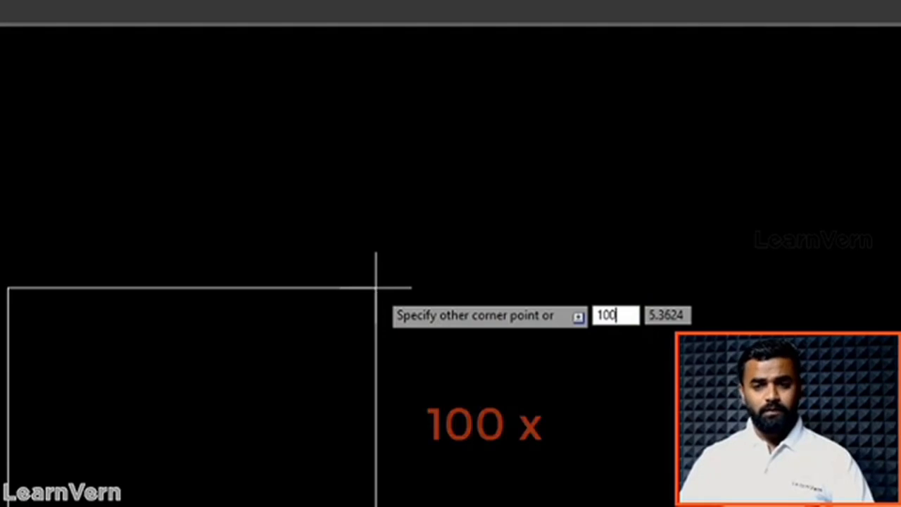
key("Tab")
type("100")
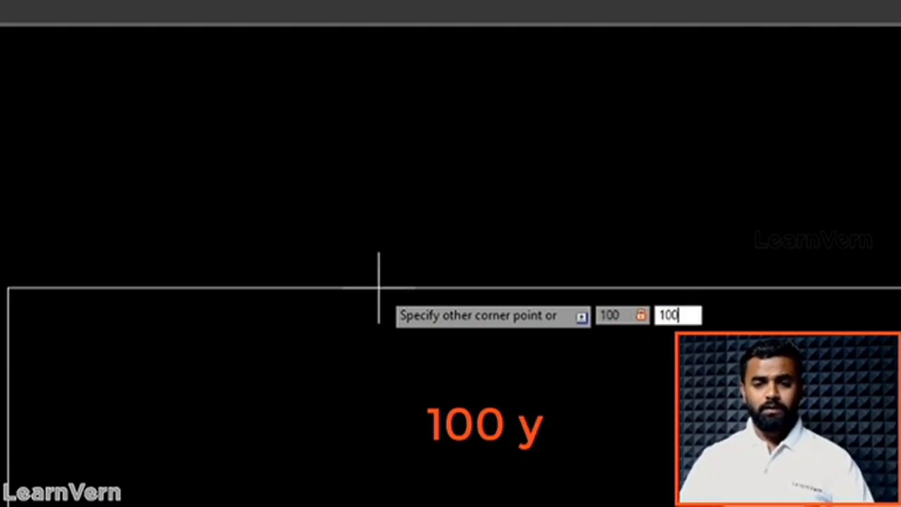
key("Return")
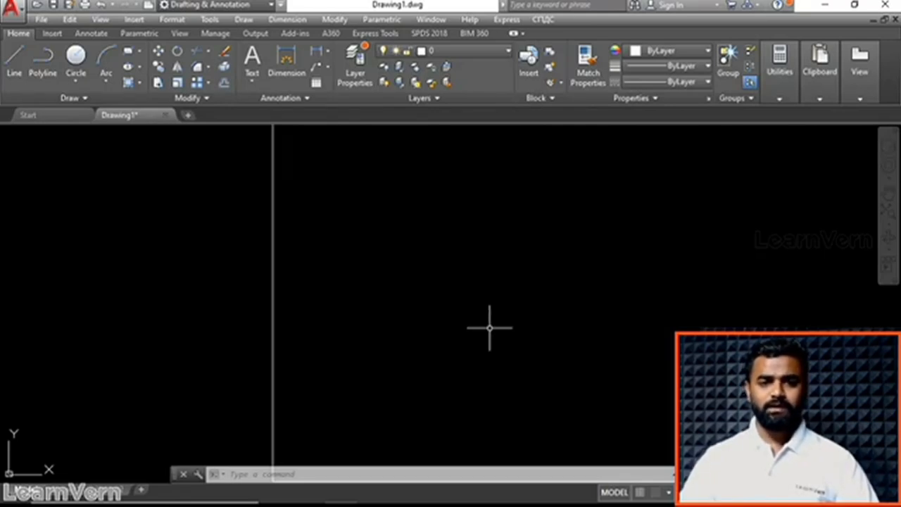
Select the 100 by 100 square and erase it from the drawing
scroll(487, 326, "down", 6)
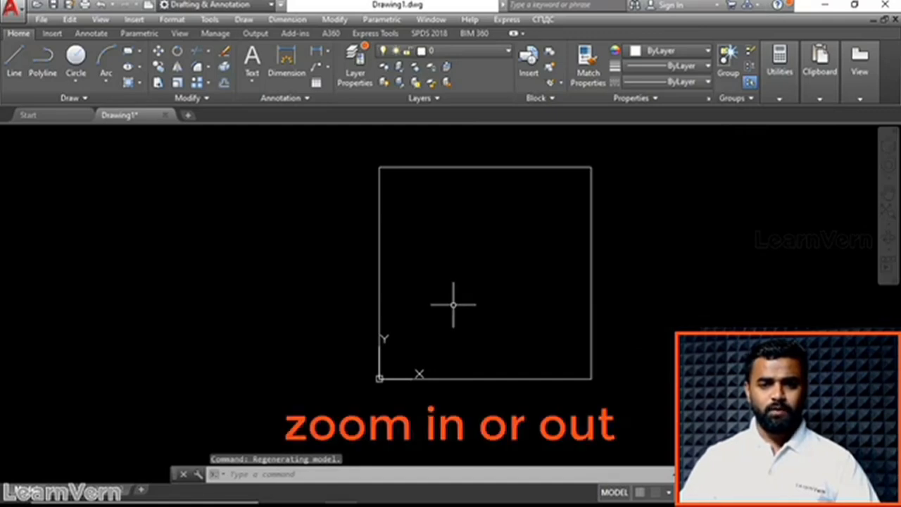
scroll(454, 302, "up", 2)
scroll(454, 302, "down", 2)
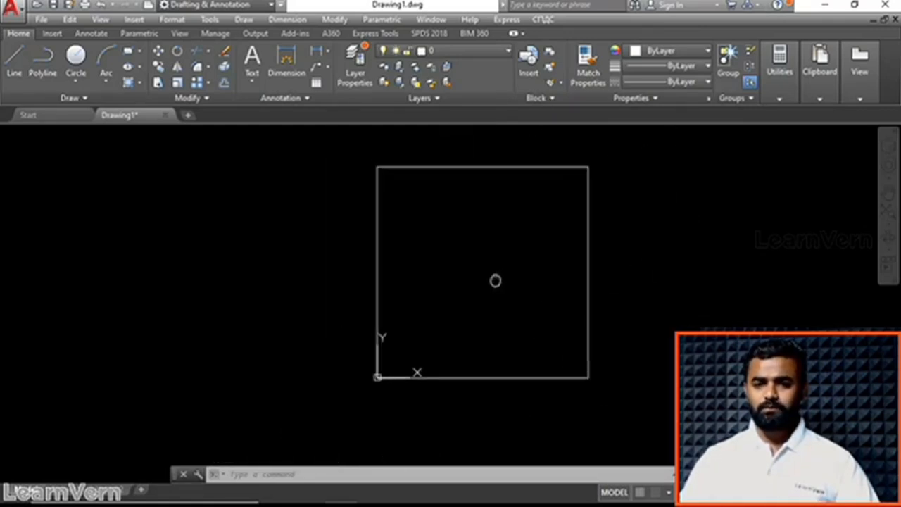
middle_click_drag(495, 279, 455, 309)
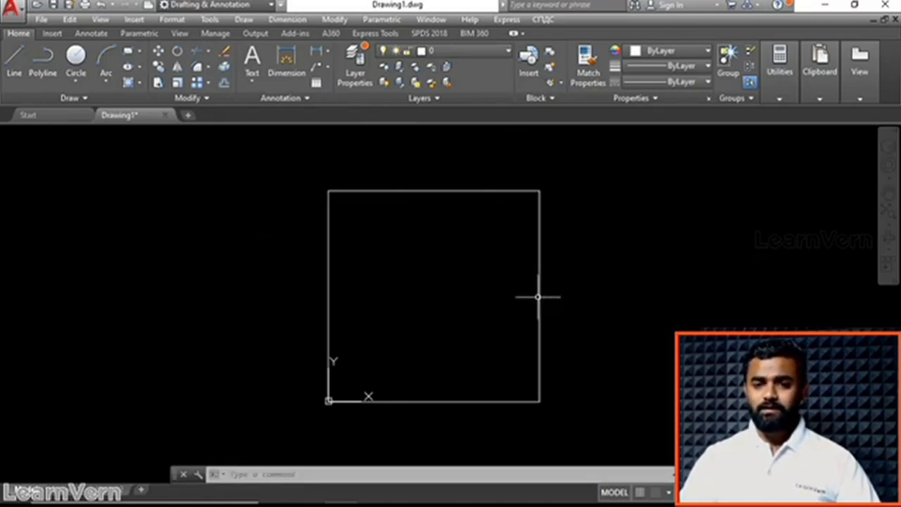
left_click(585, 300)
left_click(507, 289)
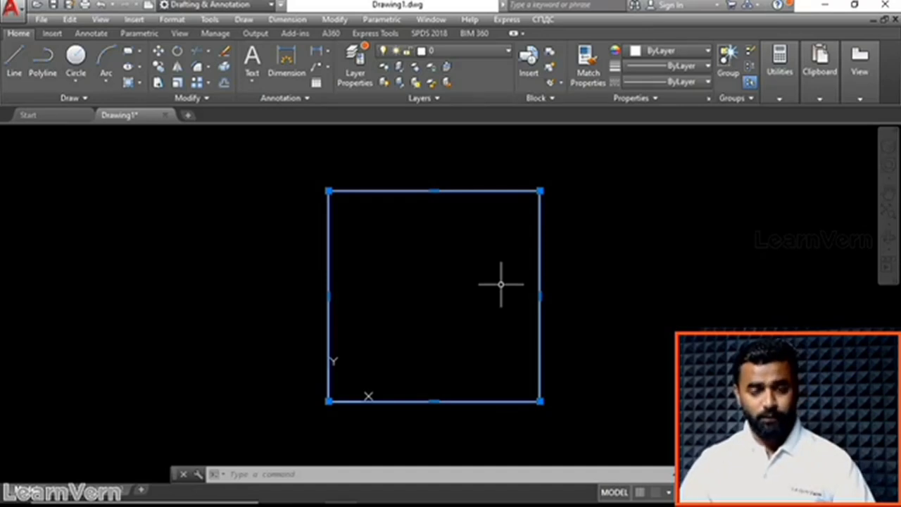
left_click(590, 264)
left_click(587, 268)
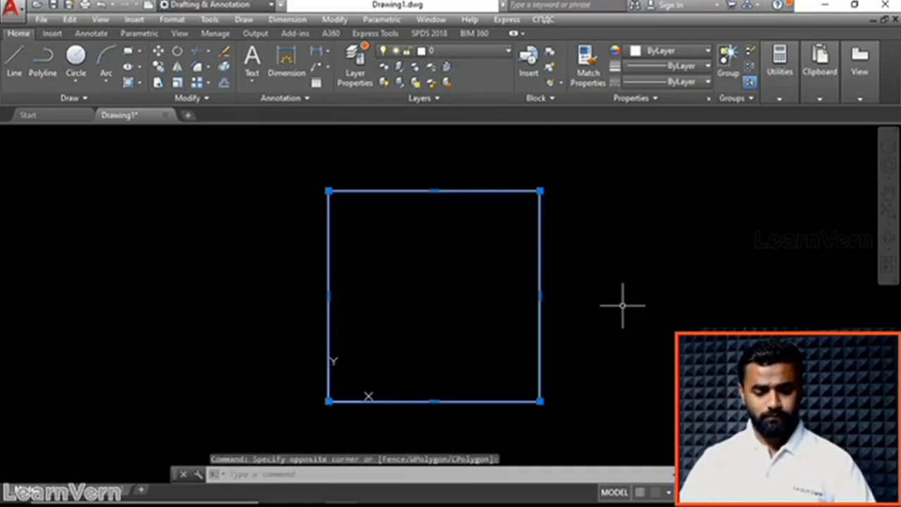
key("Escape")
key("Escape")
left_click(538, 268)
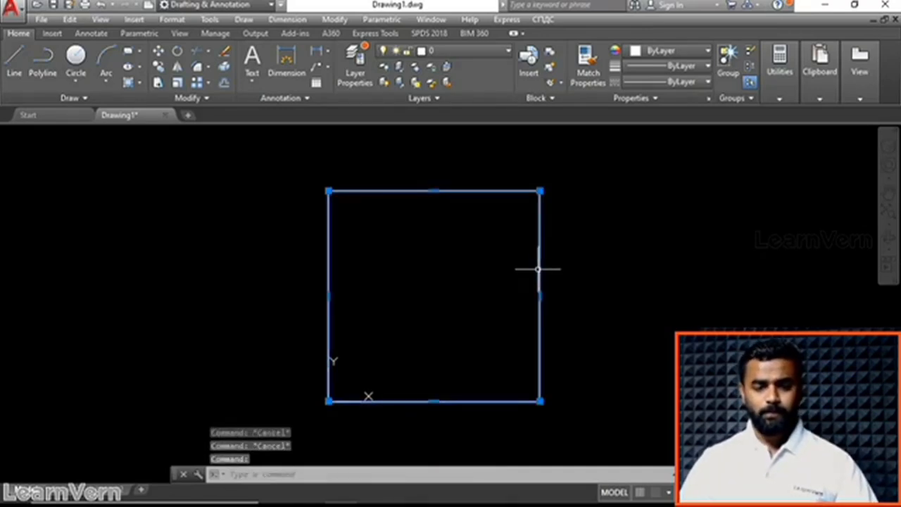
key("Delete")
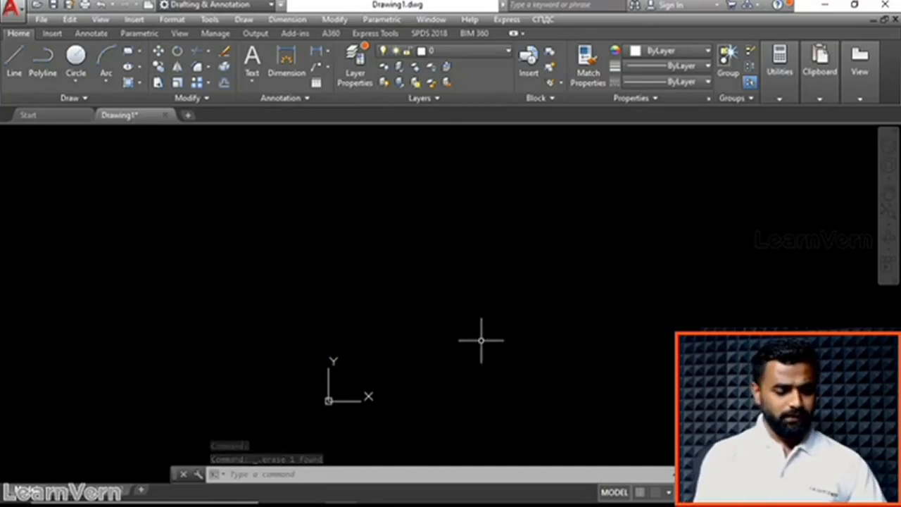
Set the model space limits with lower left corner 0,0 and upper right corner 120,120
type("LIMITS")
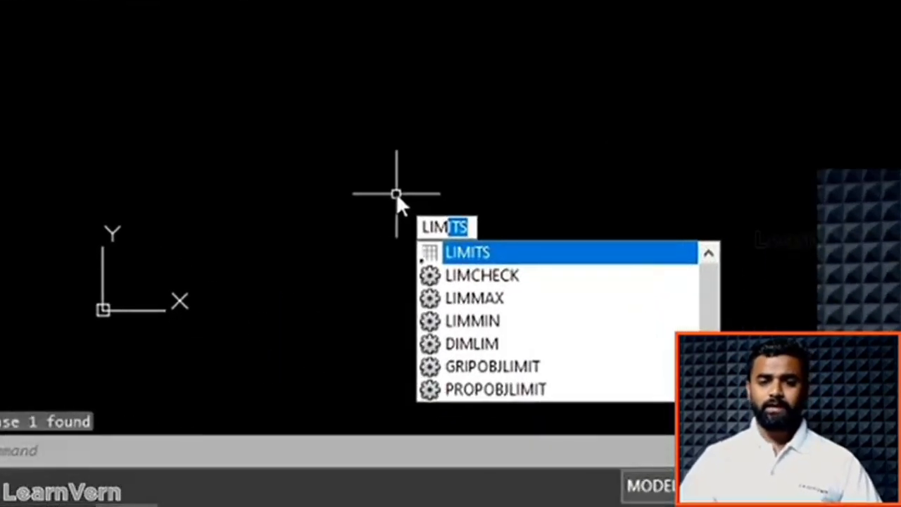
left_click(479, 251)
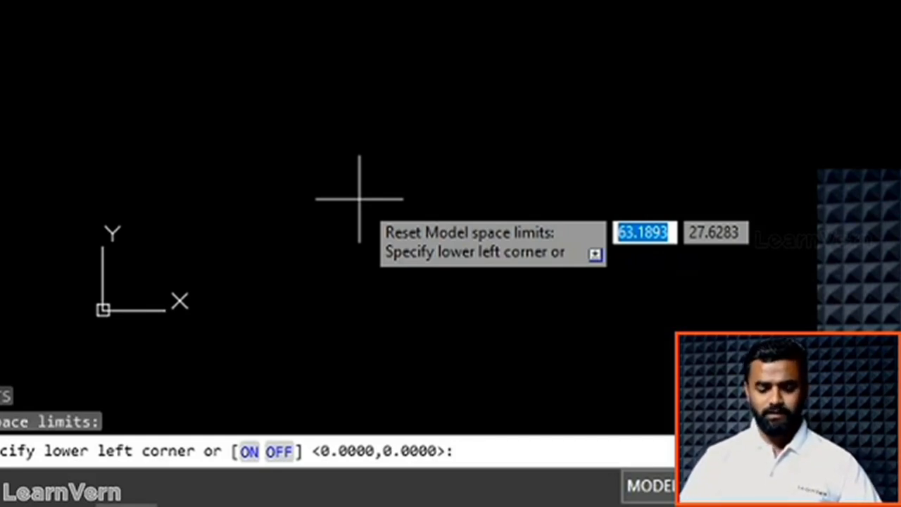
type("0")
key("Tab")
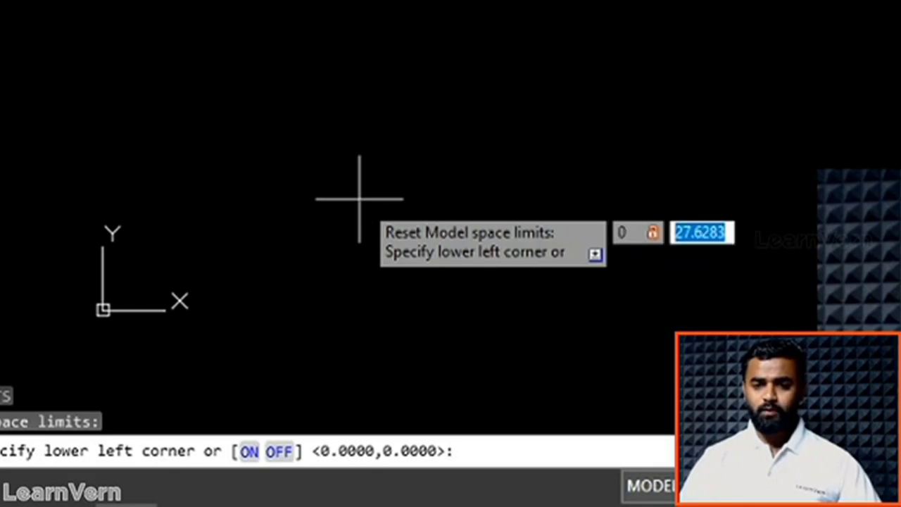
type("0")
key("Return")
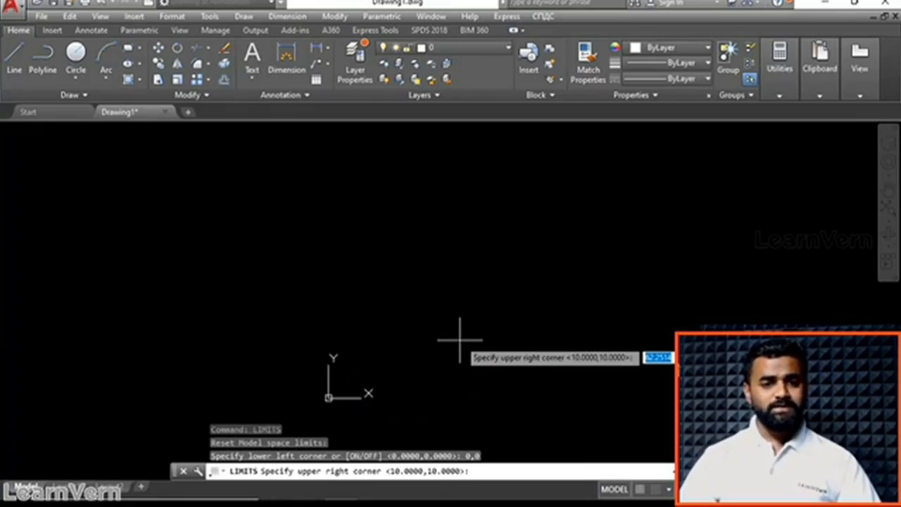
type("120")
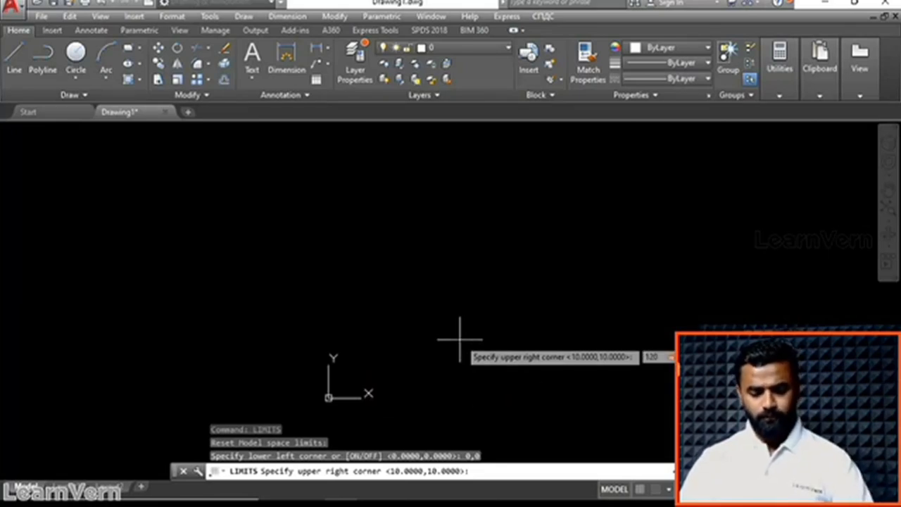
type(",120")
key("Return")
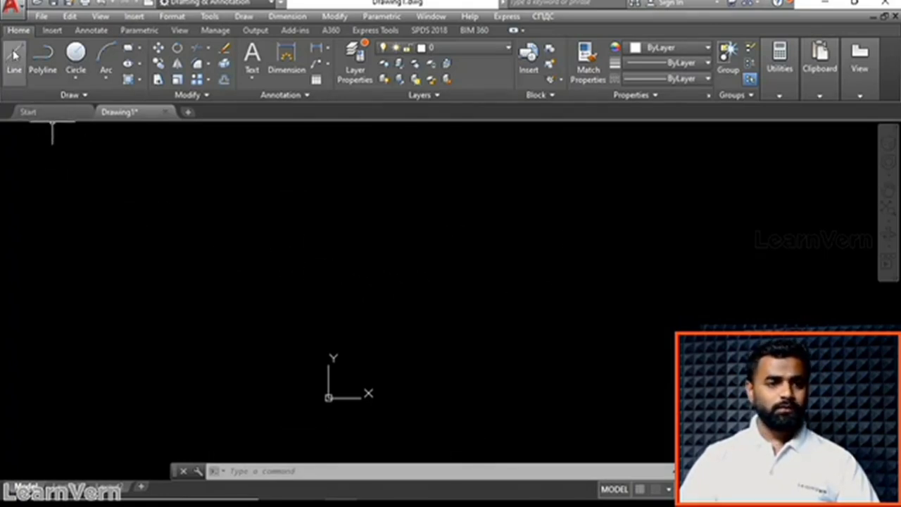
Check the height of the visible drawing area with a temporary vertical line, cancelling it without drawing
left_click(14, 53)
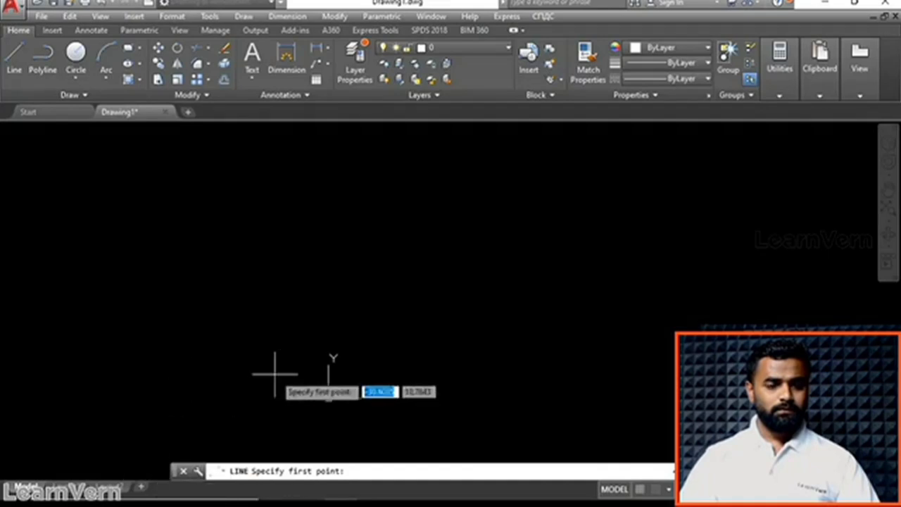
scroll(394, 359, "up", 5)
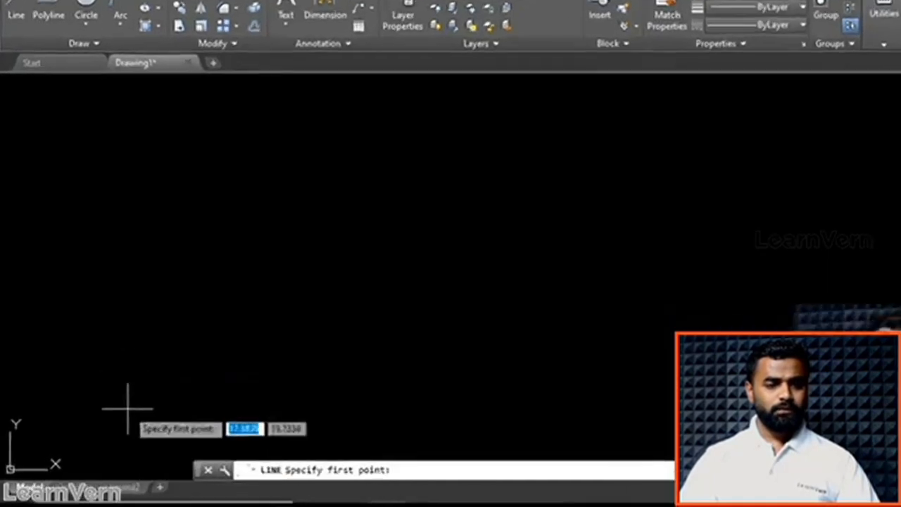
left_click(174, 474)
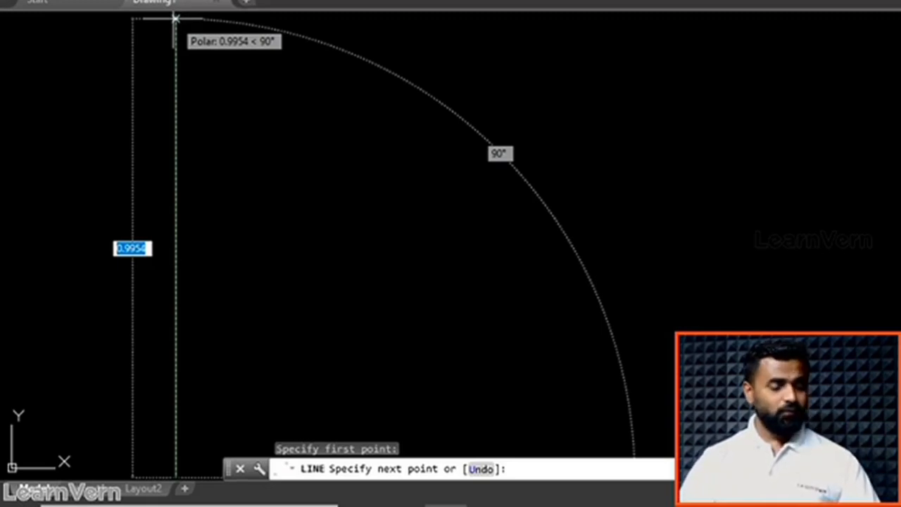
key("Escape")
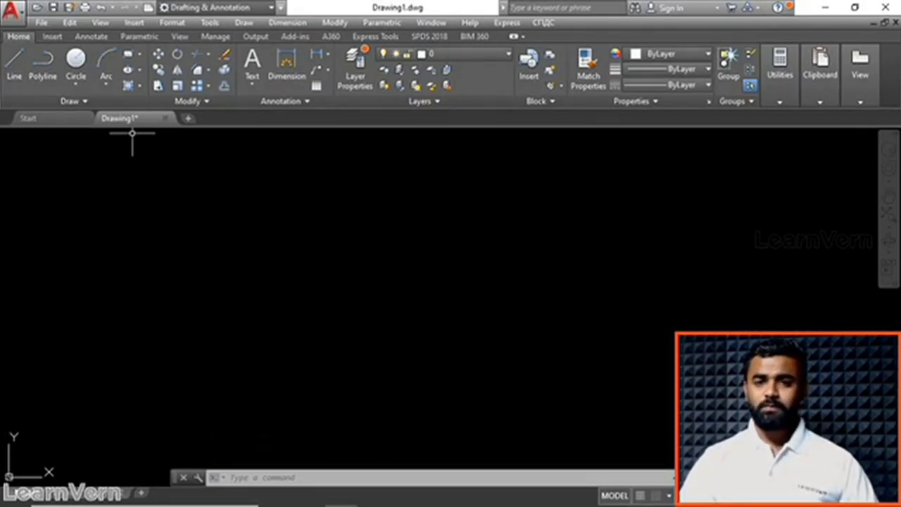
Zoom with the All option to fit the view to the drawing limits
type("z")
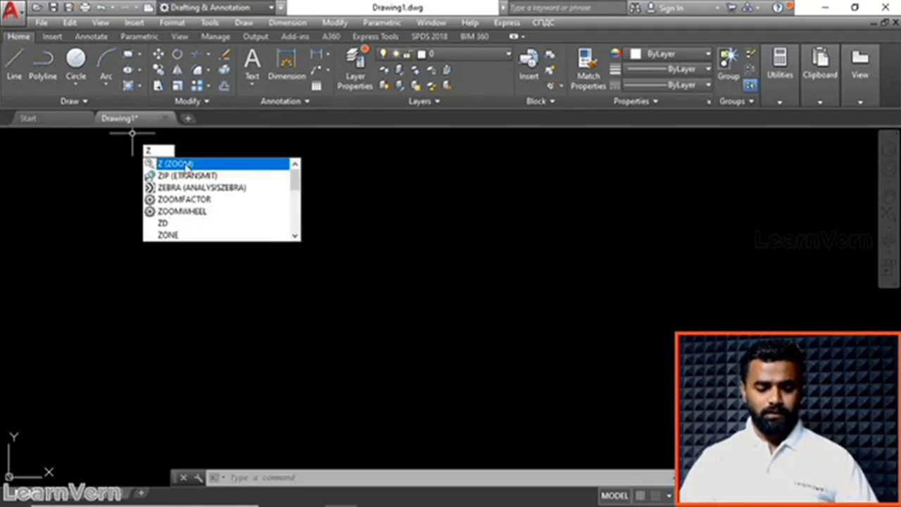
left_click(185, 164)
type("a")
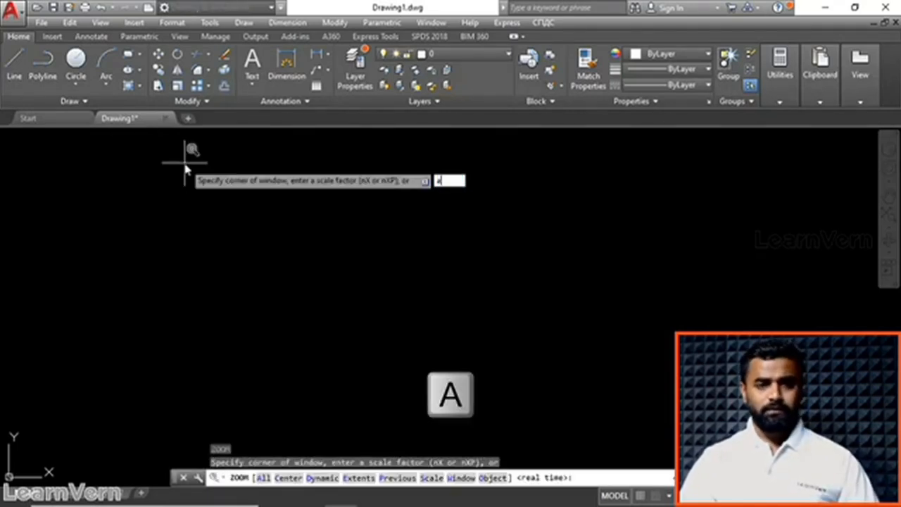
key("Return")
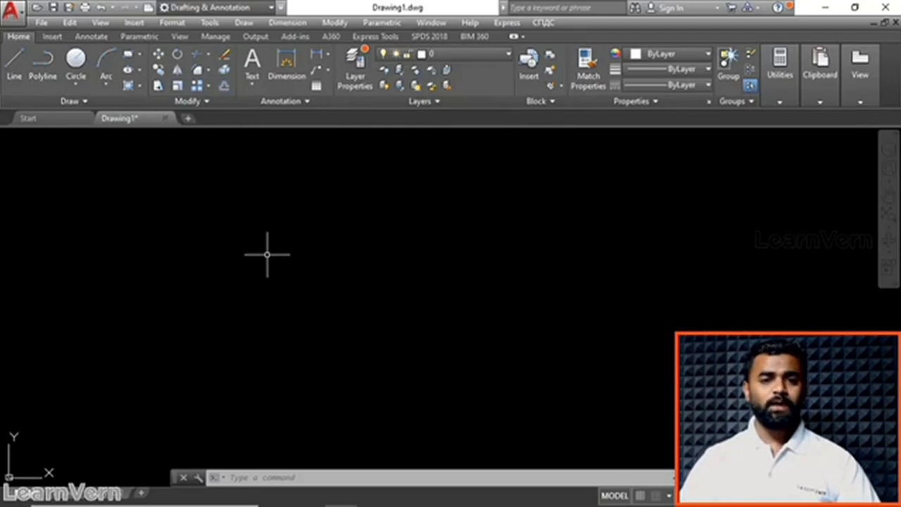
Measure the visible height of the zoomed view with another temporary vertical line, leaving nothing drawn
left_click(12, 62)
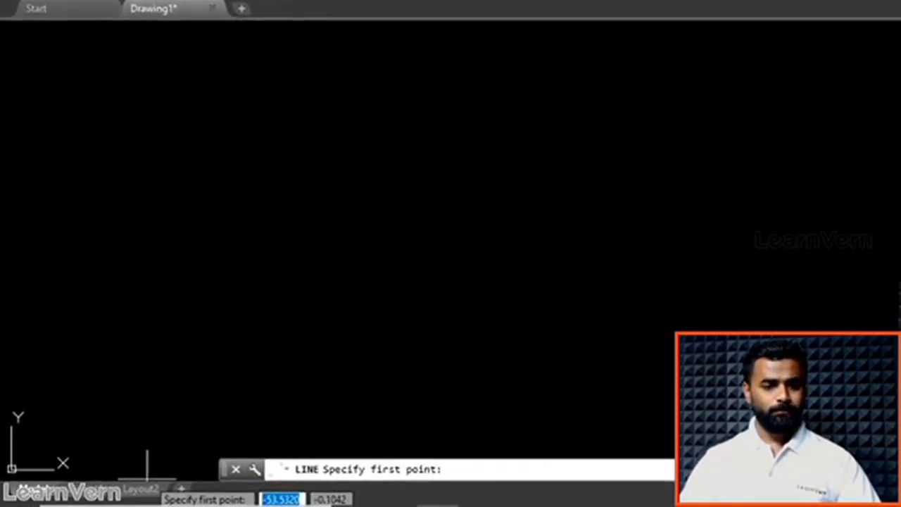
left_click(104, 478)
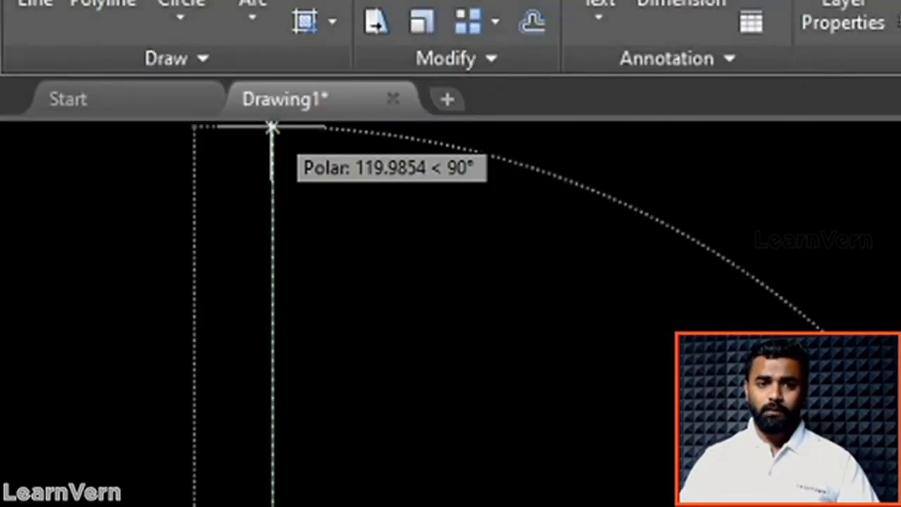
key("Escape")
key("Escape")
key("Escape")
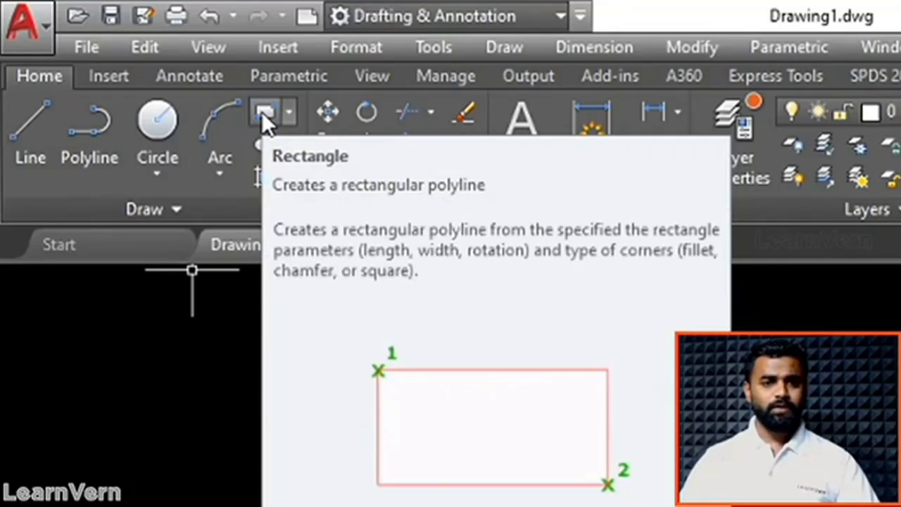
Draw a rectangle with its first corner at 0,0 and the opposite corner at 100,100
left_click(264, 113)
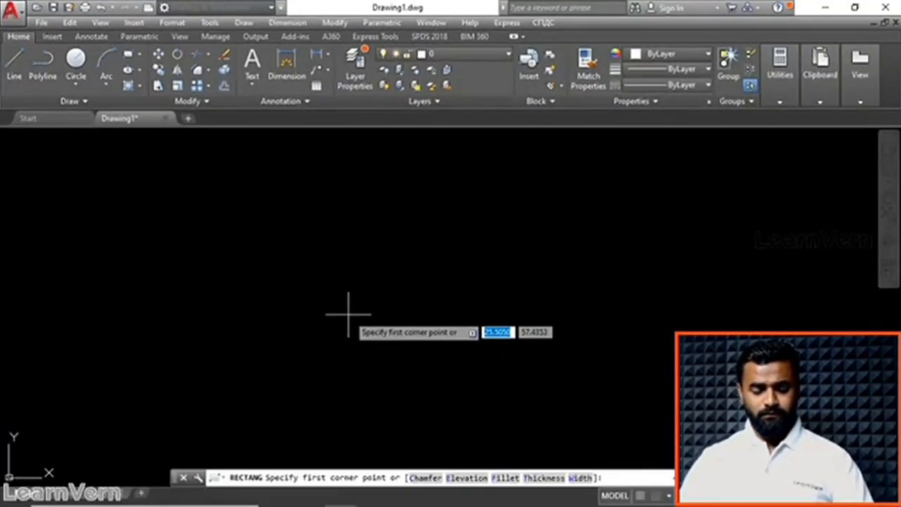
type("0,")
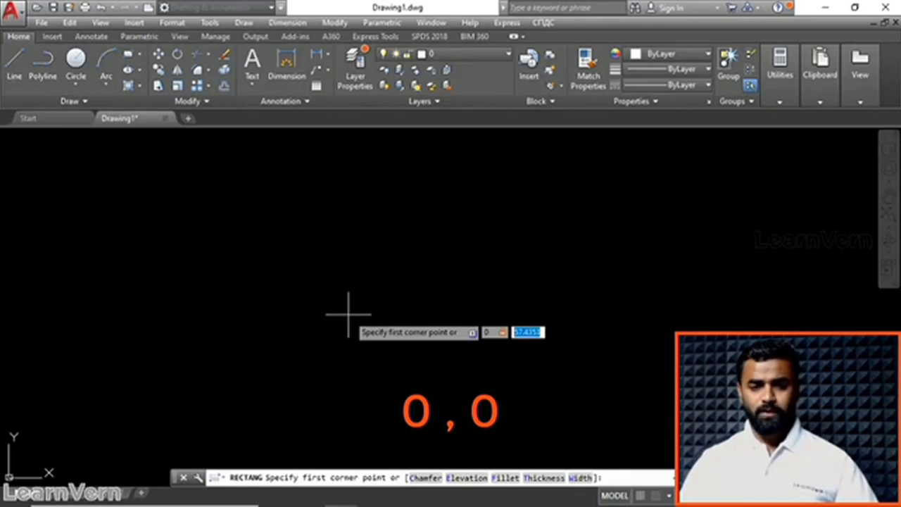
type("0")
key("Return")
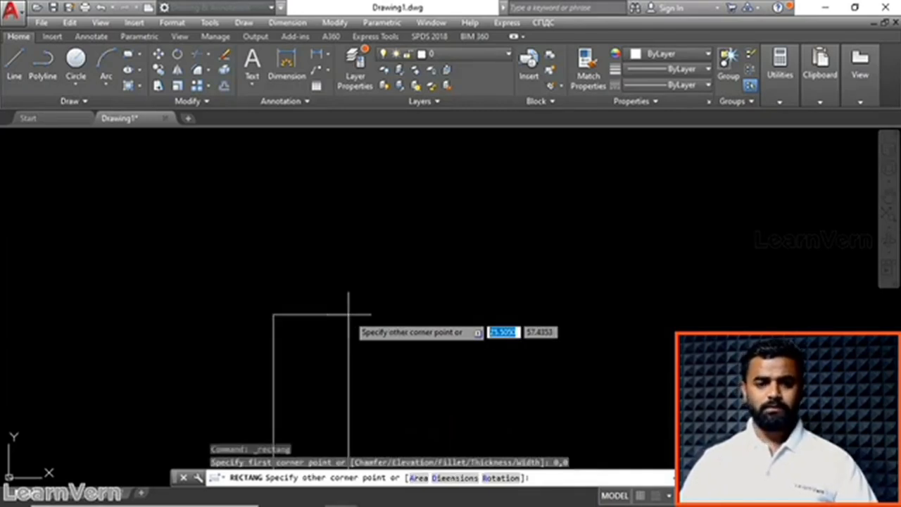
type("1")
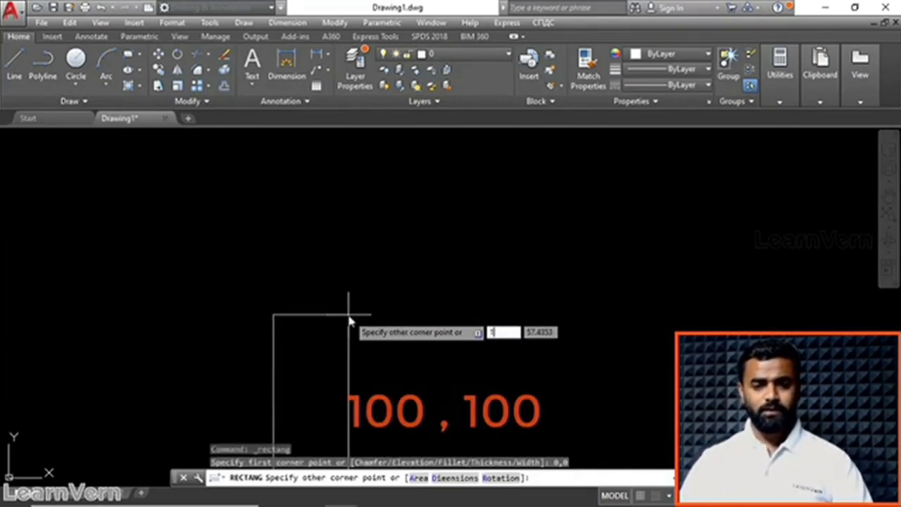
type("00,100")
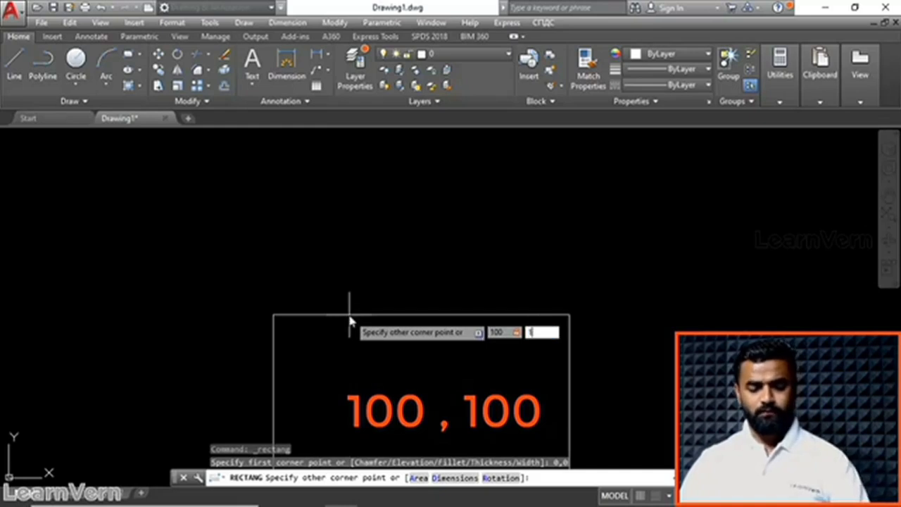
key("Return")
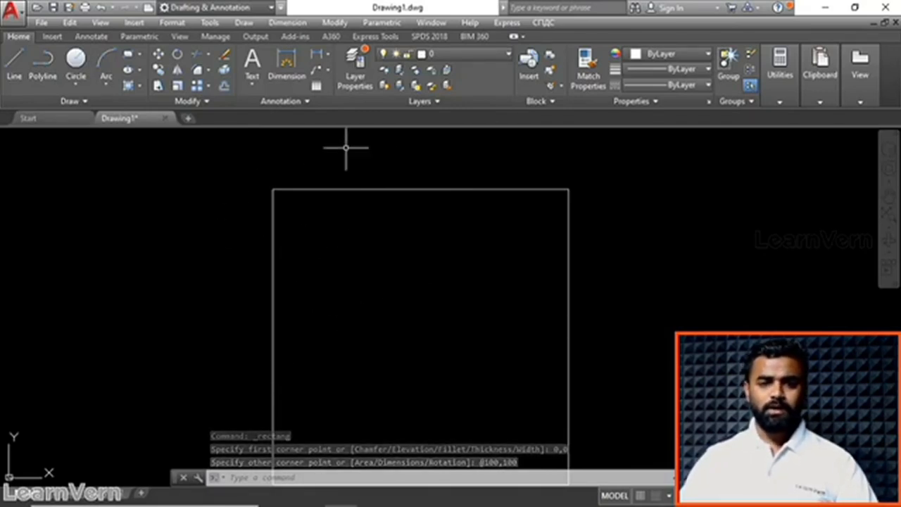
Select the 100 by 100 rectangle with a crossing window and erase it
left_click(660, 317)
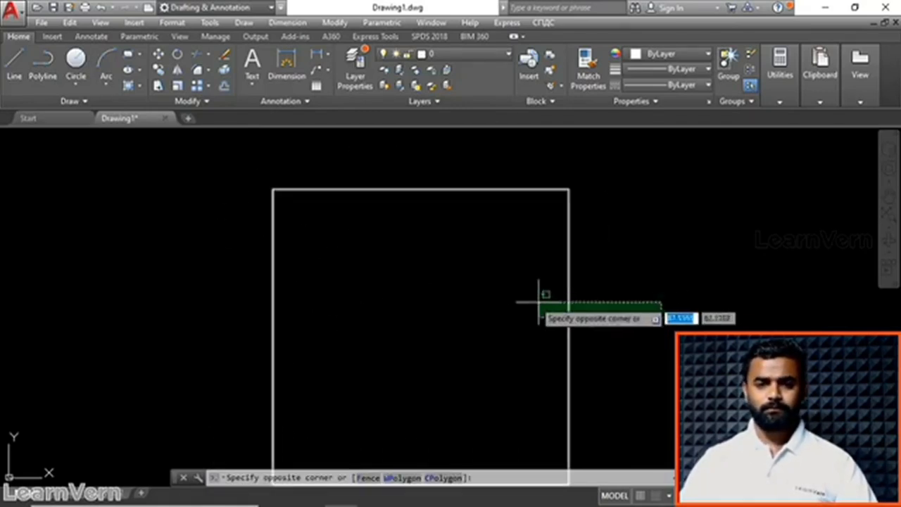
left_click(424, 165)
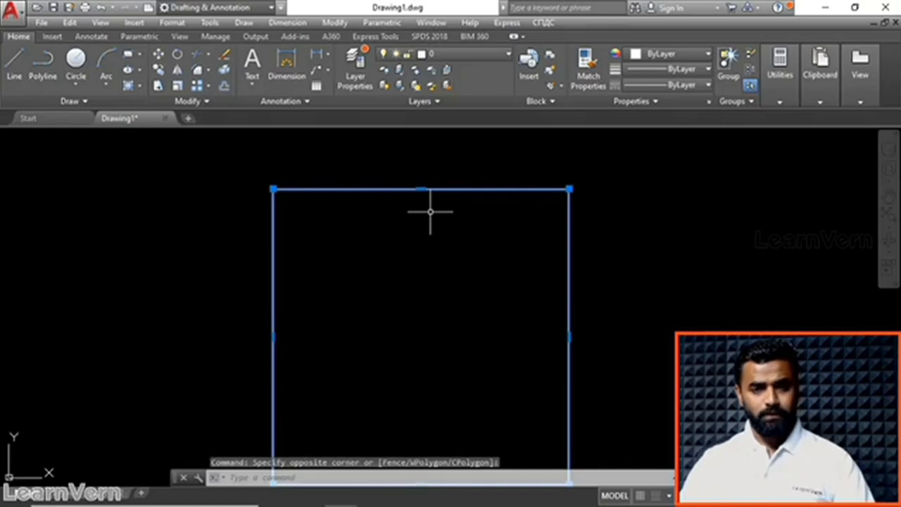
key("Delete")
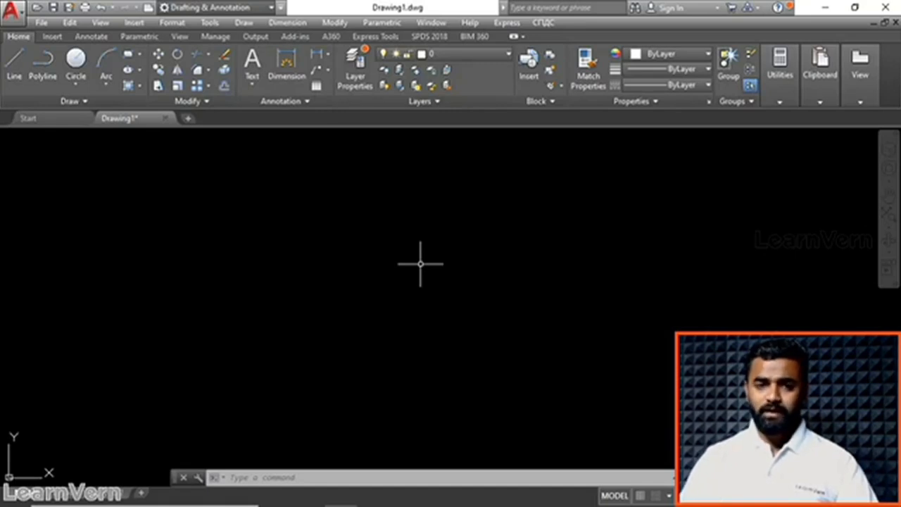
type("UN")
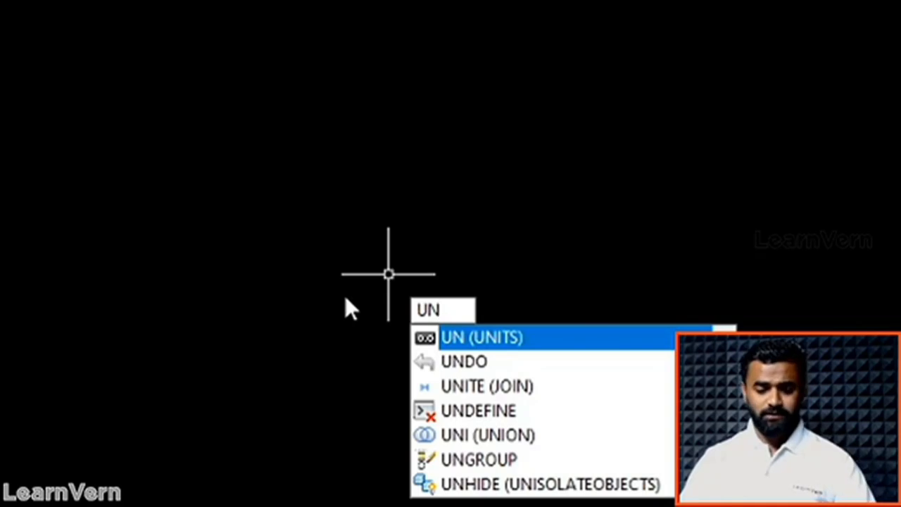
key("BackSpace")
key("BackSpace")
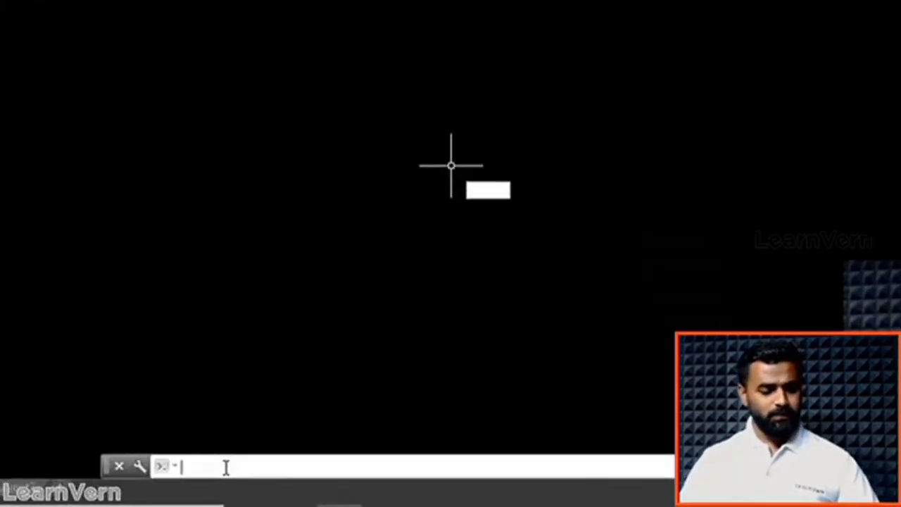
Open the drawing units settings with the UNITS command and set the insertion scale to Meters
type("uni")
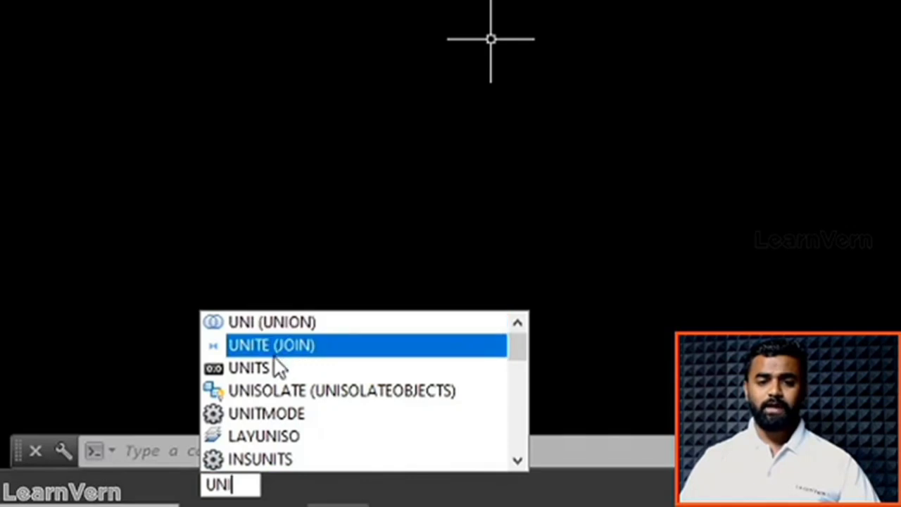
left_click(272, 364)
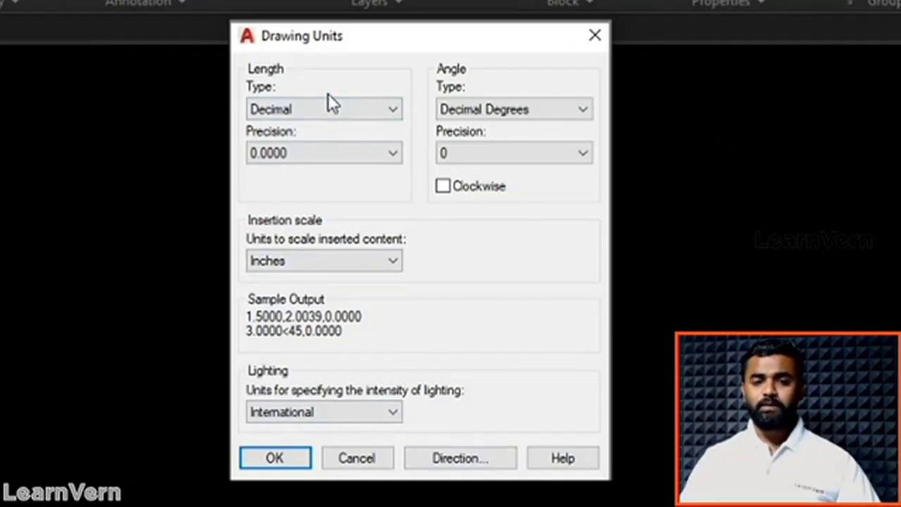
left_click(326, 266)
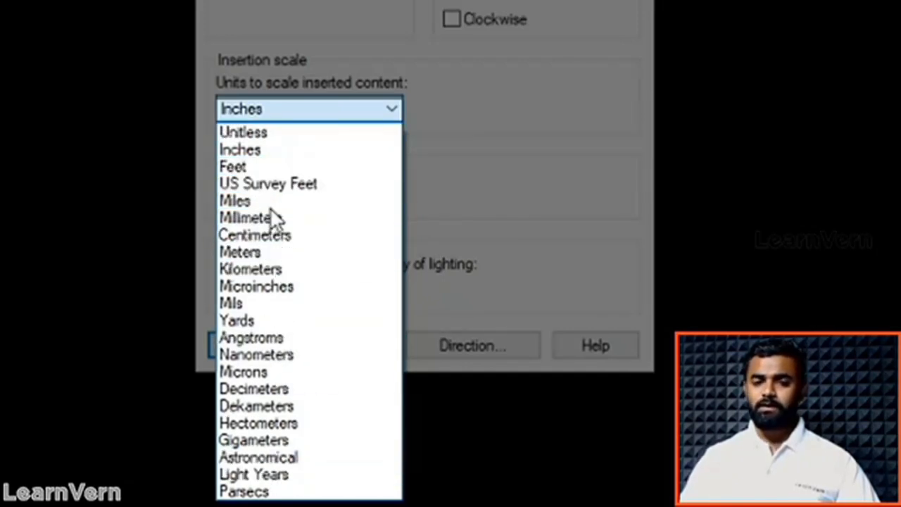
left_click(296, 252)
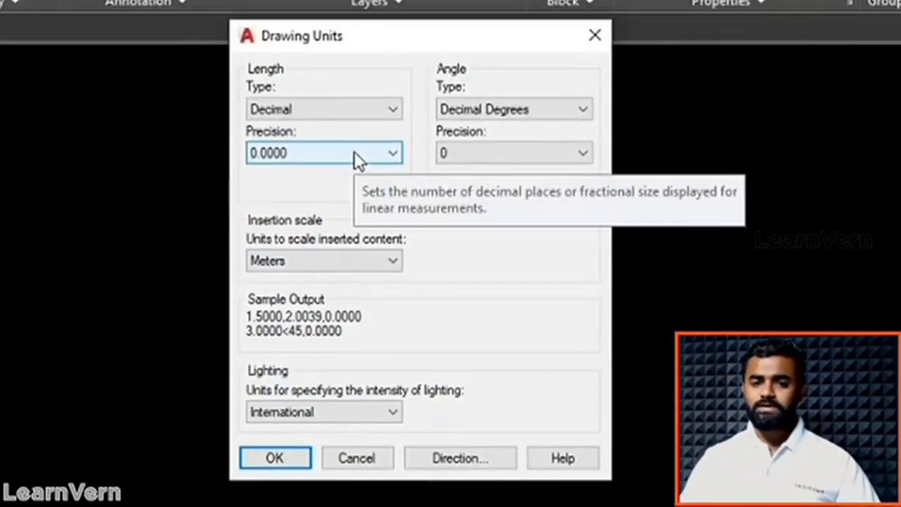
Set the length precision to 0.000 and apply the drawing units
left_click(352, 154)
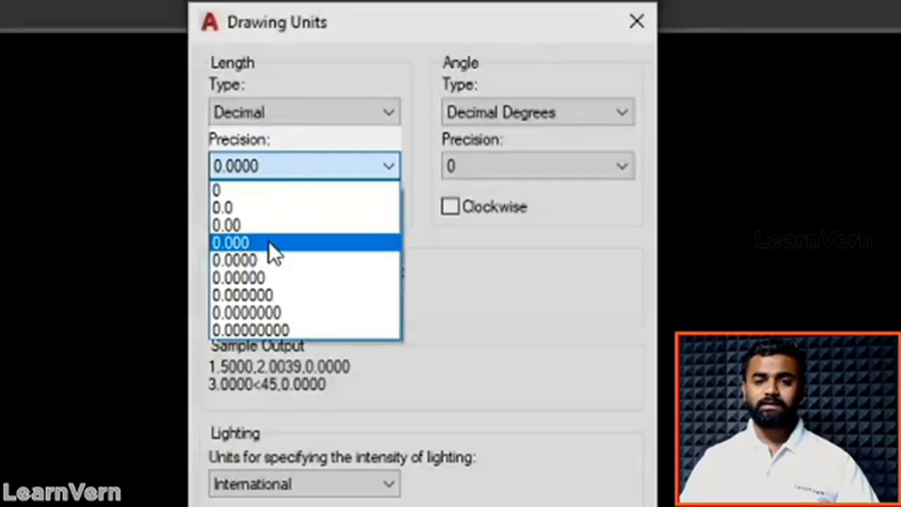
left_click(270, 242)
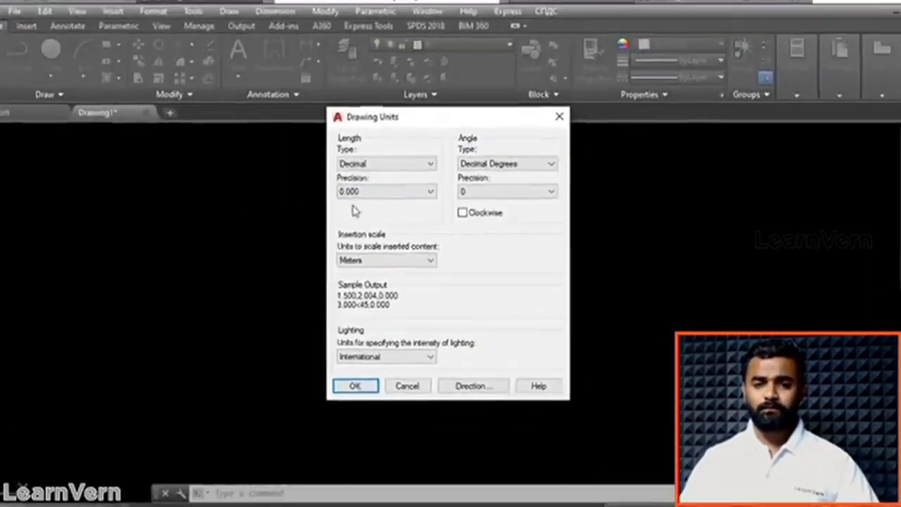
left_click(269, 176)
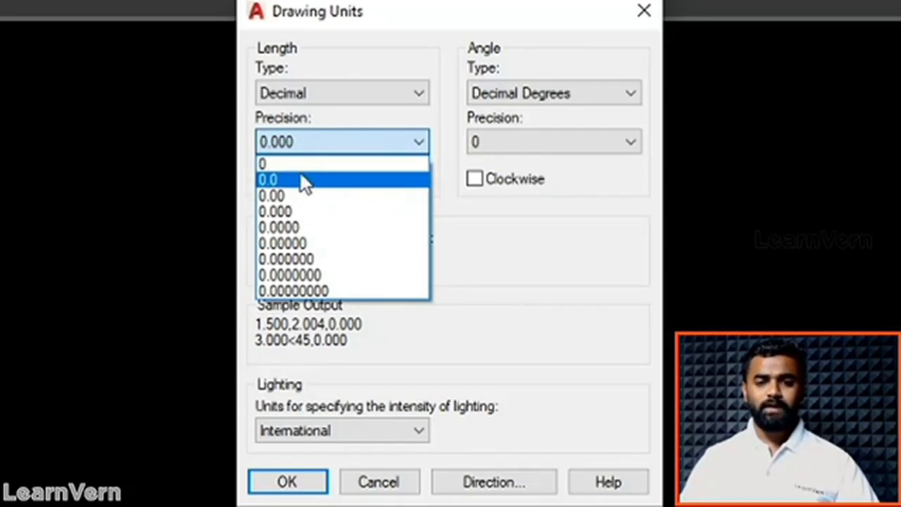
left_click(304, 212)
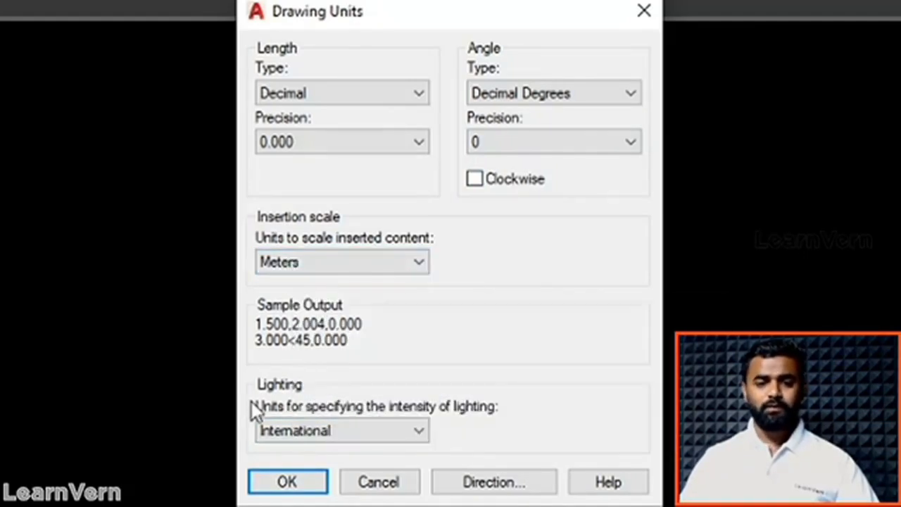
left_click(288, 490)
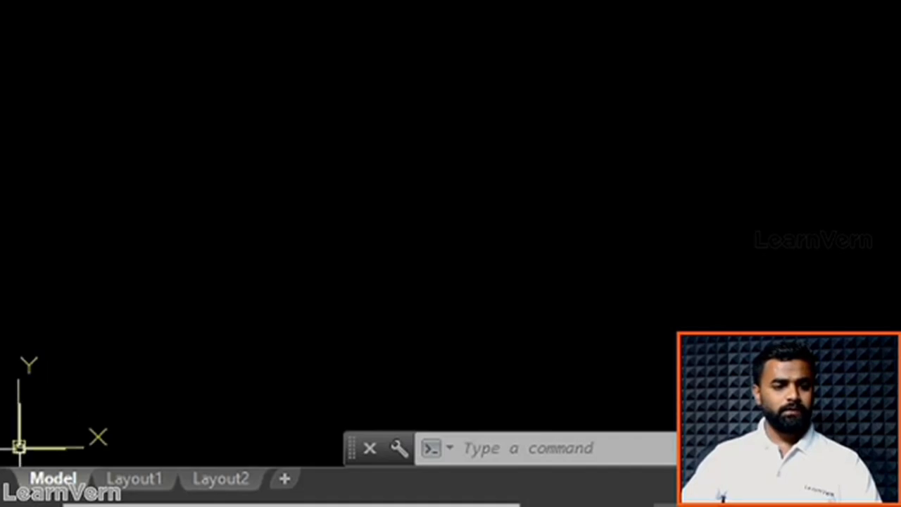
Toggle the Show UCS Icon at Origin setting of the UCS icon
right_click(18, 446)
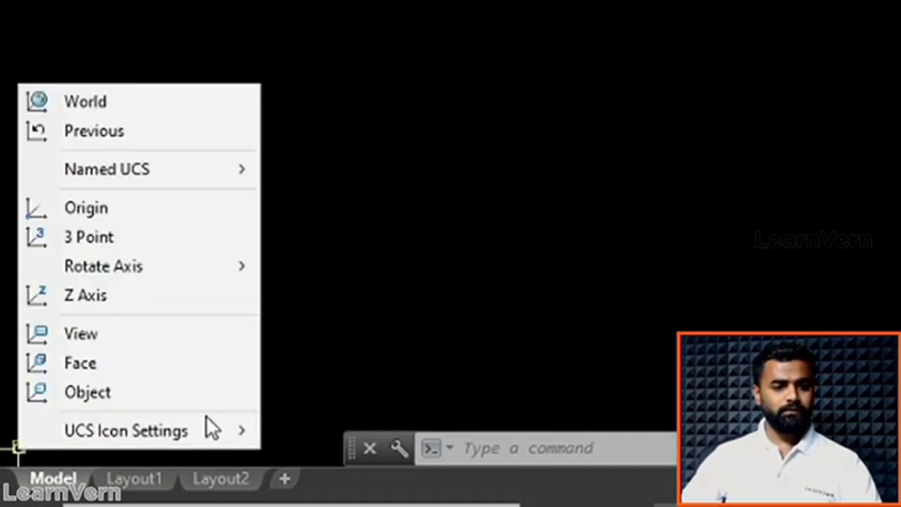
mouse_move(221, 431)
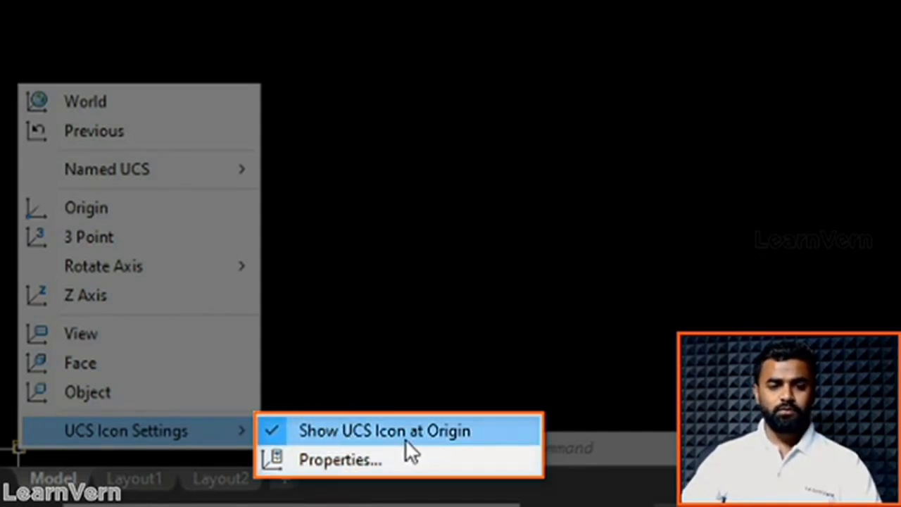
left_click(485, 426)
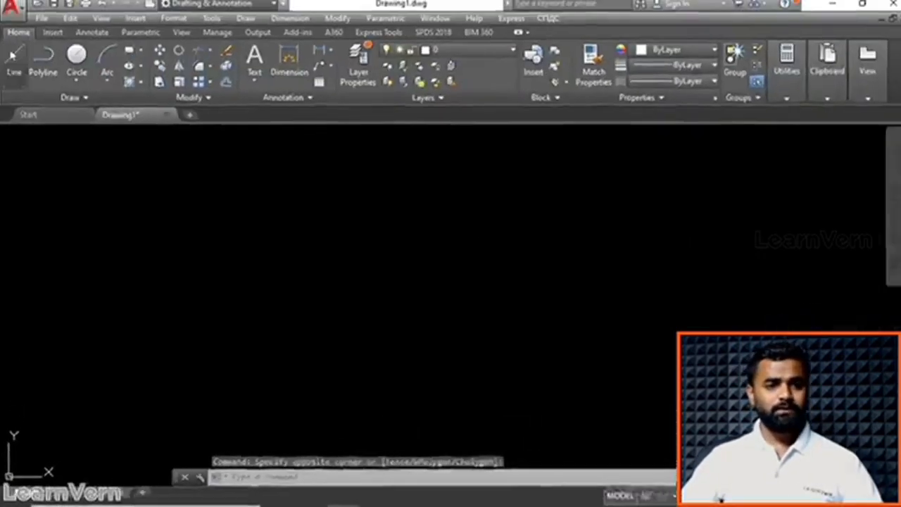
Draw a freehand chain of seven connected line segments that cross each other in the drawing area
left_click(14, 64)
left_click(228, 215)
left_click(531, 334)
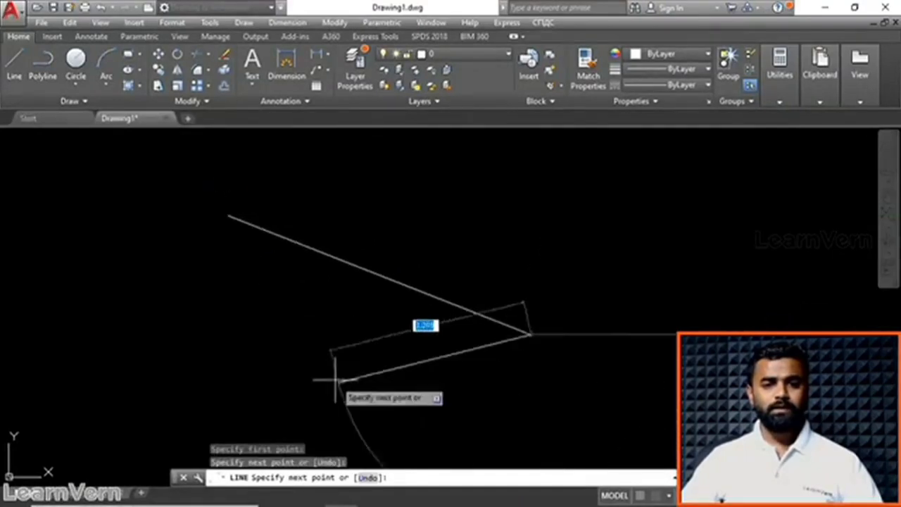
left_click(333, 378)
left_click(351, 251)
left_click(497, 262)
left_click(639, 317)
left_click(472, 332)
left_click(380, 274)
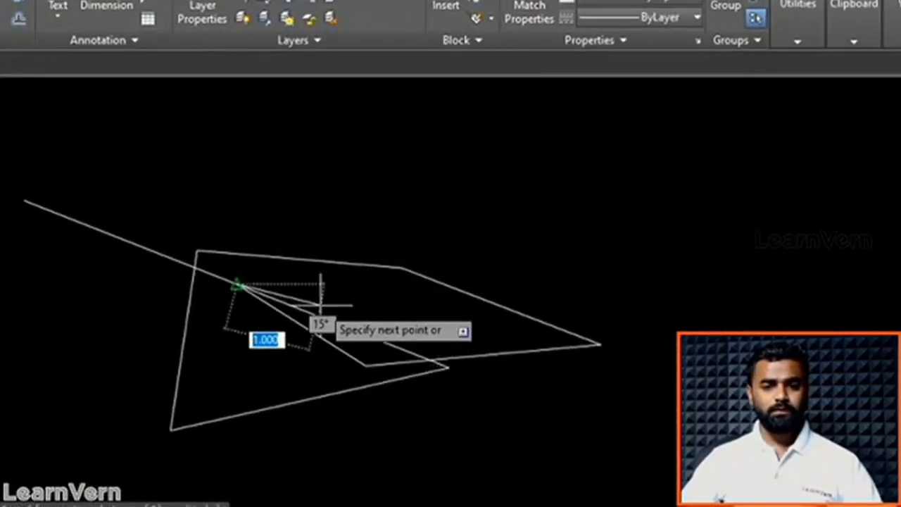
key("Escape")
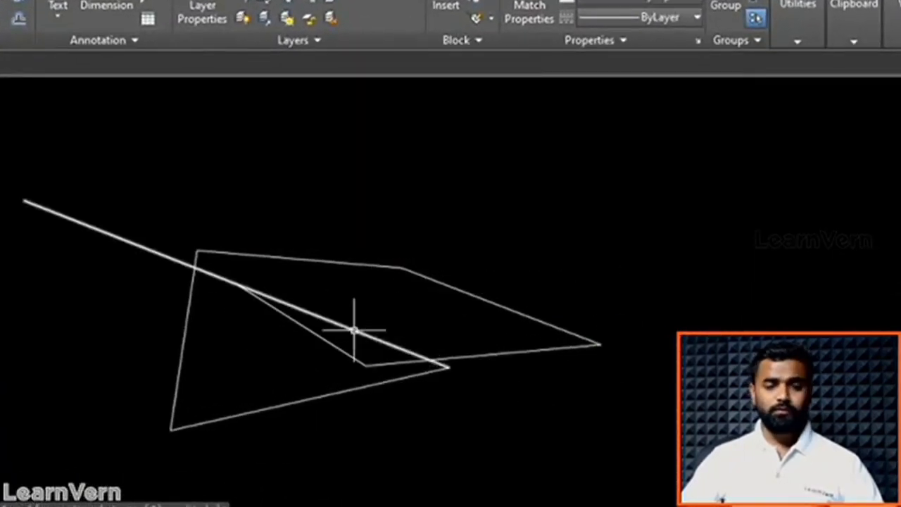
Zoom in and out around the crossing lines to examine how the view follows the cursor
scroll(358, 344, "up", 3)
scroll(354, 343, "down", 2)
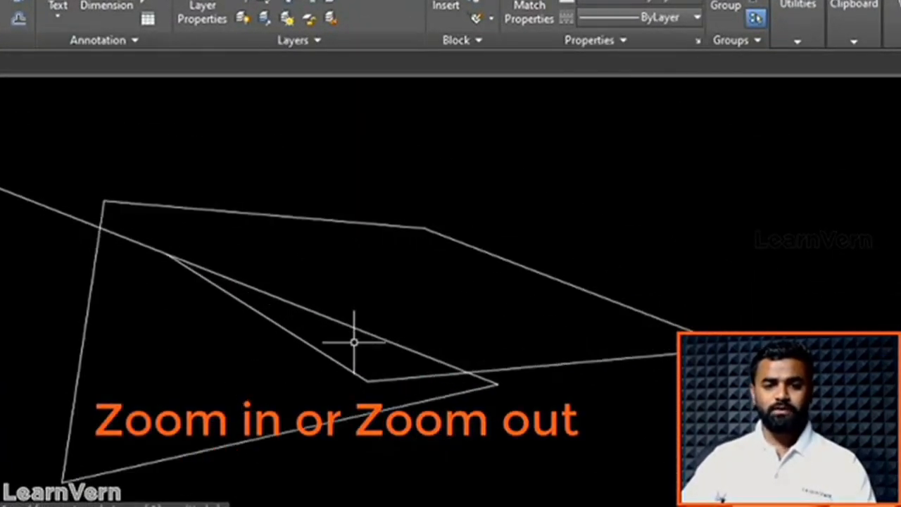
scroll(354, 343, "up", 2)
scroll(354, 343, "down", 2)
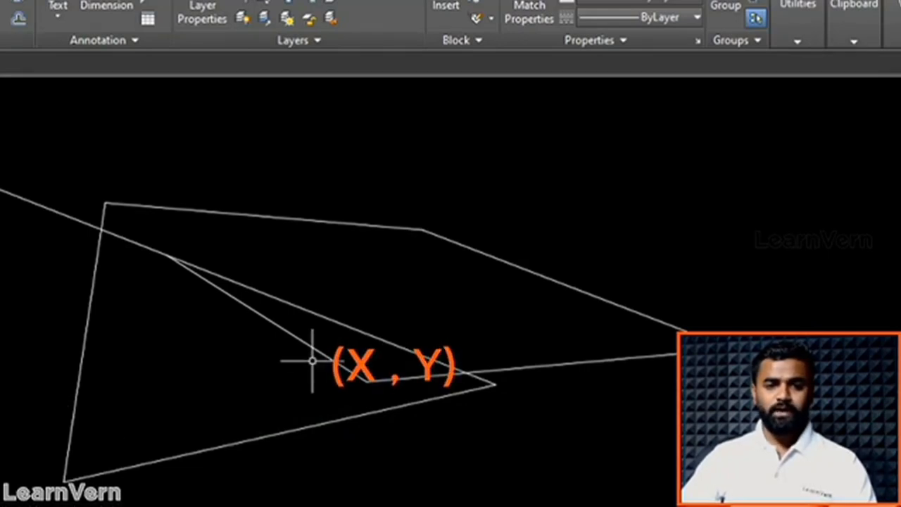
scroll(311, 360, "up", 2)
scroll(311, 361, "down", 2)
scroll(312, 360, "up", 1)
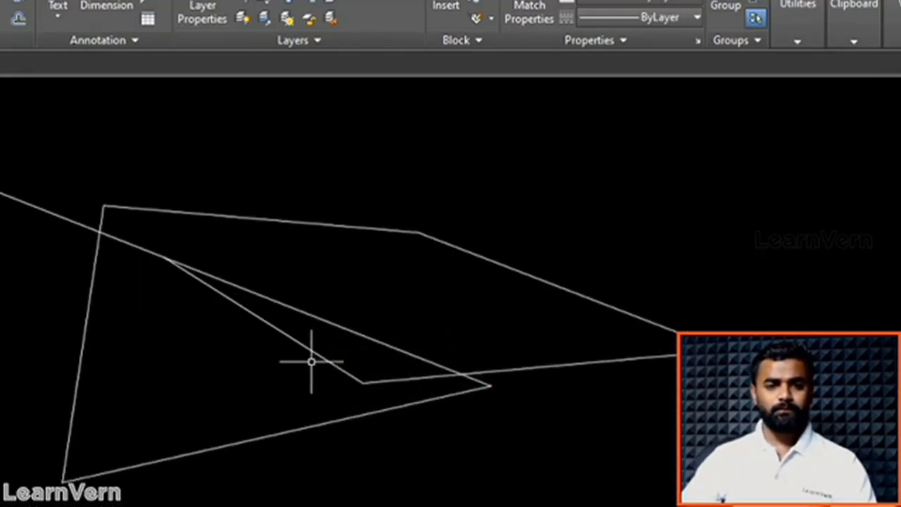
Select all the connected line segments with a crossing window and erase them
left_click(604, 489)
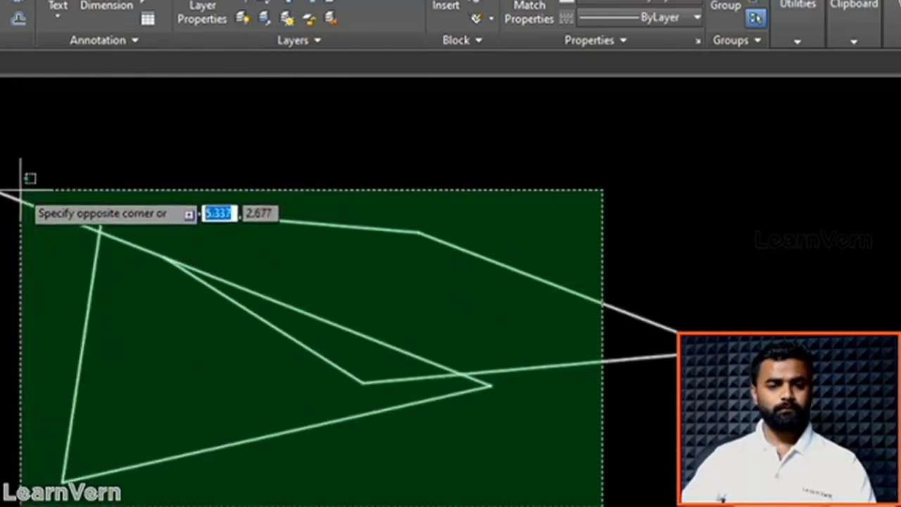
left_click(1, 187)
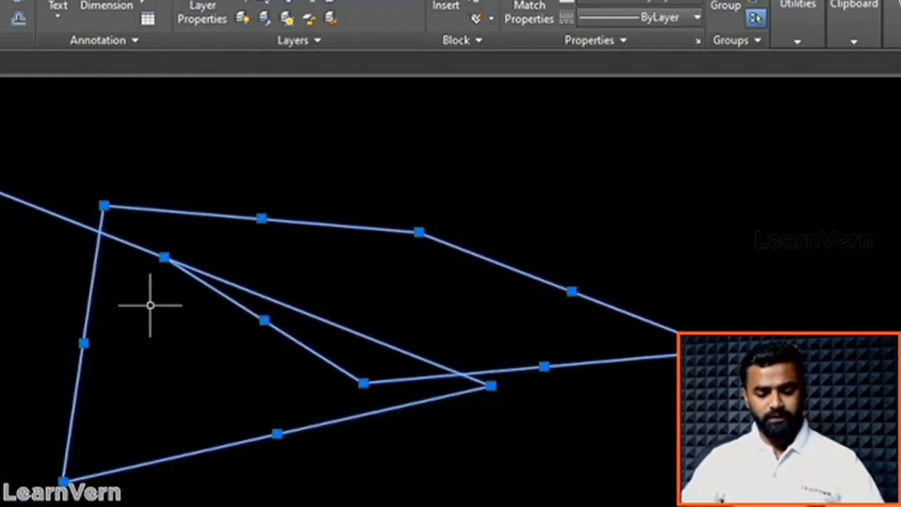
key("Delete")
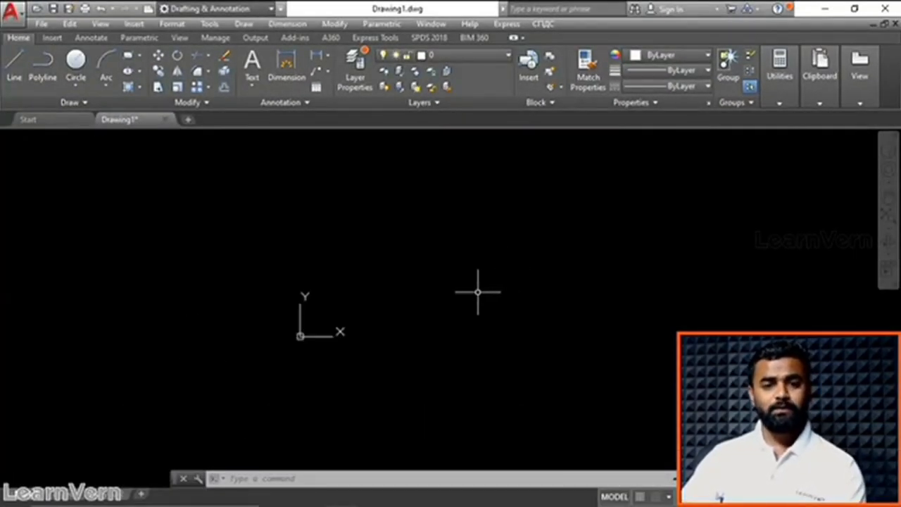
Turn off the Show UCS Icon at Origin setting of the UCS icon
scroll(477, 293, "up", 4)
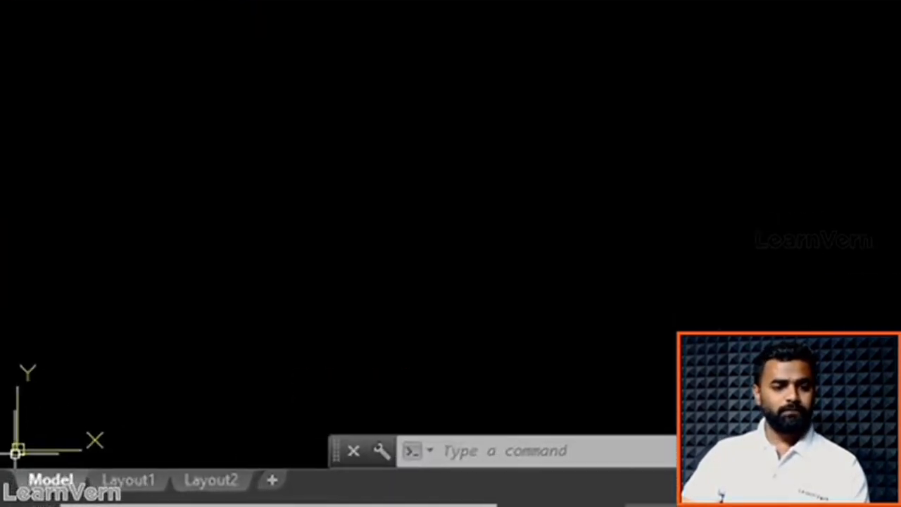
right_click(18, 453)
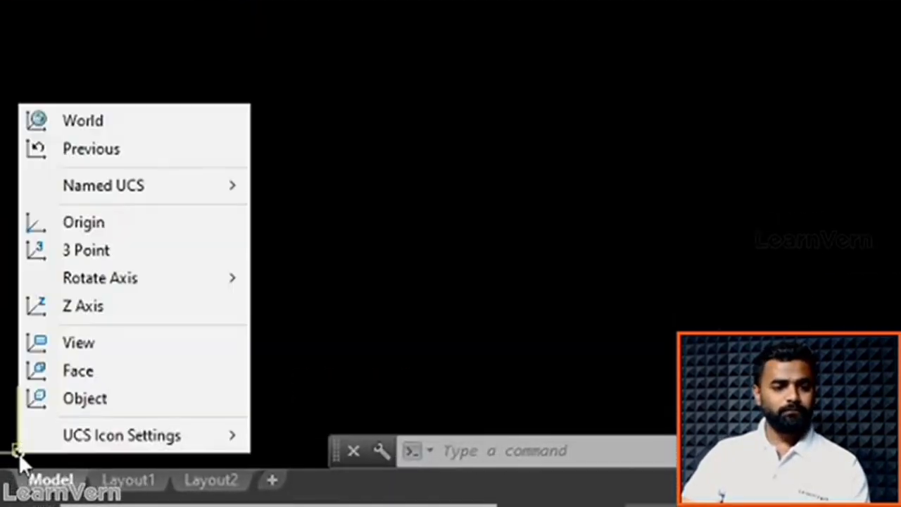
mouse_move(188, 443)
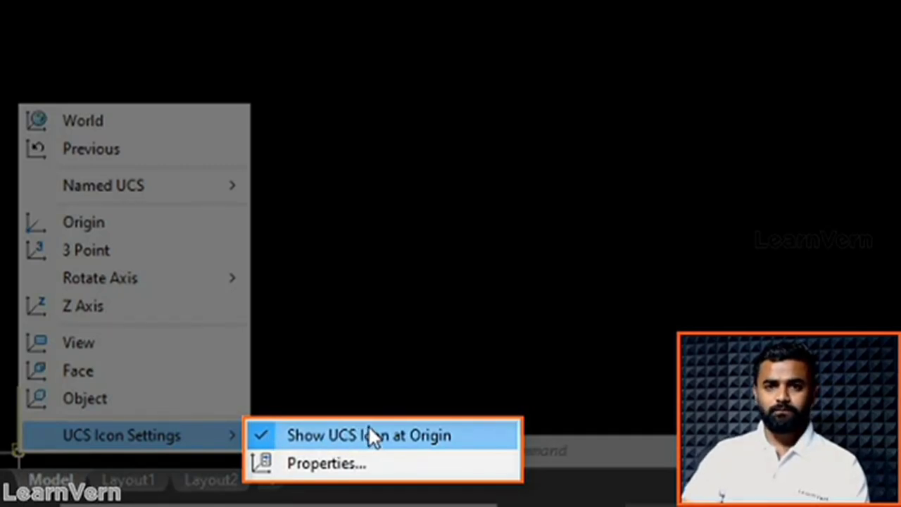
left_click(431, 435)
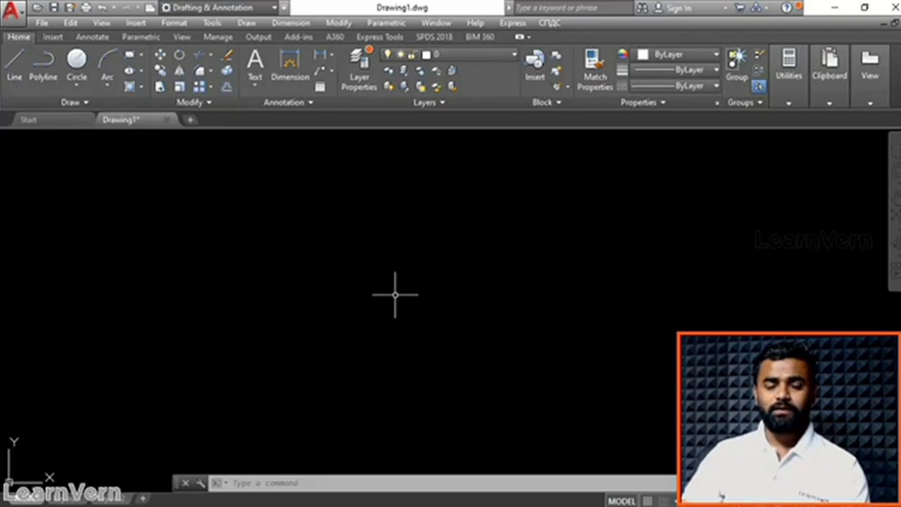
Draw a freehand rectangle in the drawing area and zoom out and in around it to check the UCS icon's position
left_click(130, 55)
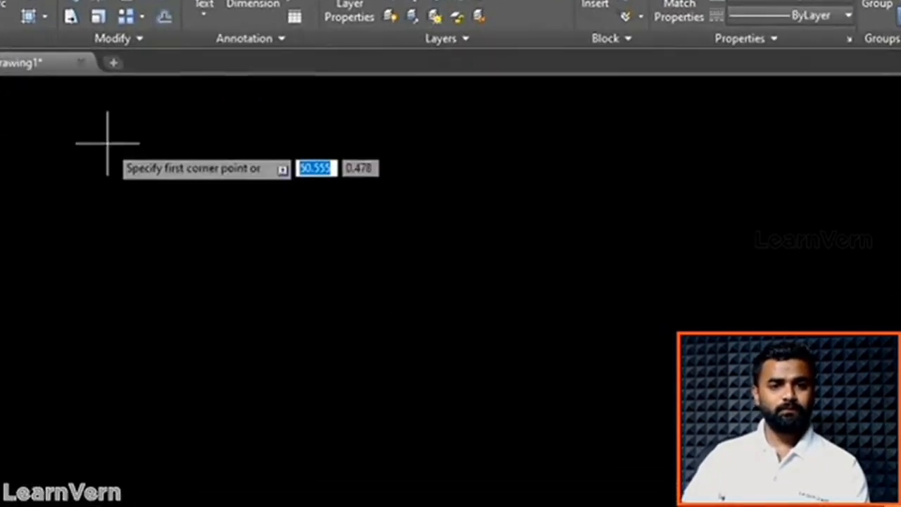
left_click(184, 168)
left_click(578, 388)
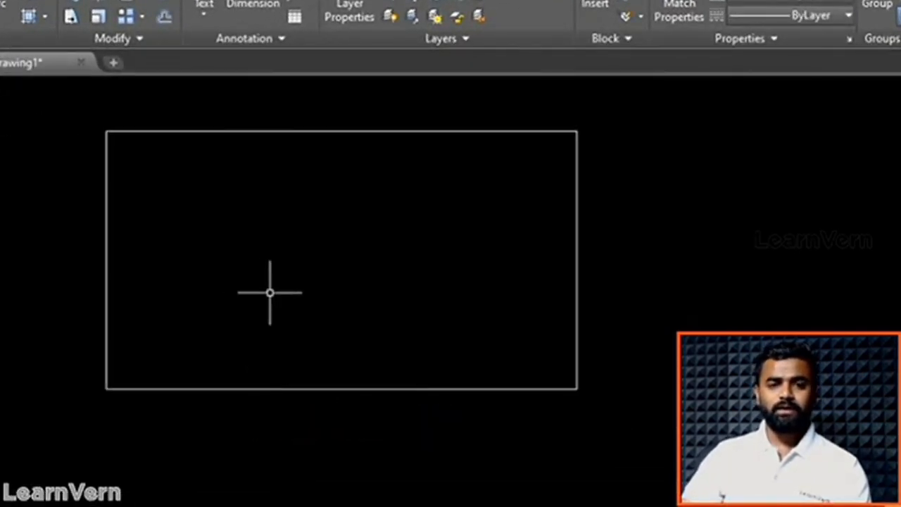
key("ctrl+z")
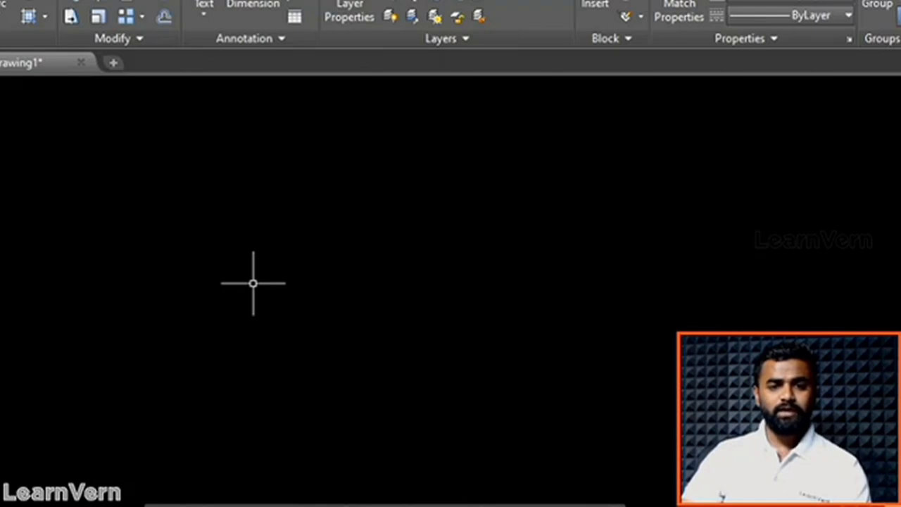
scroll(253, 283, "down", 10)
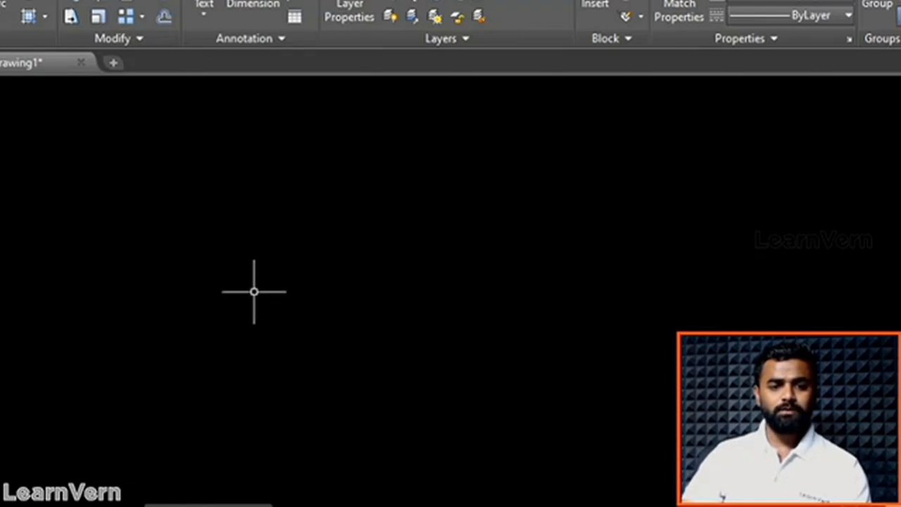
left_click(263, 365)
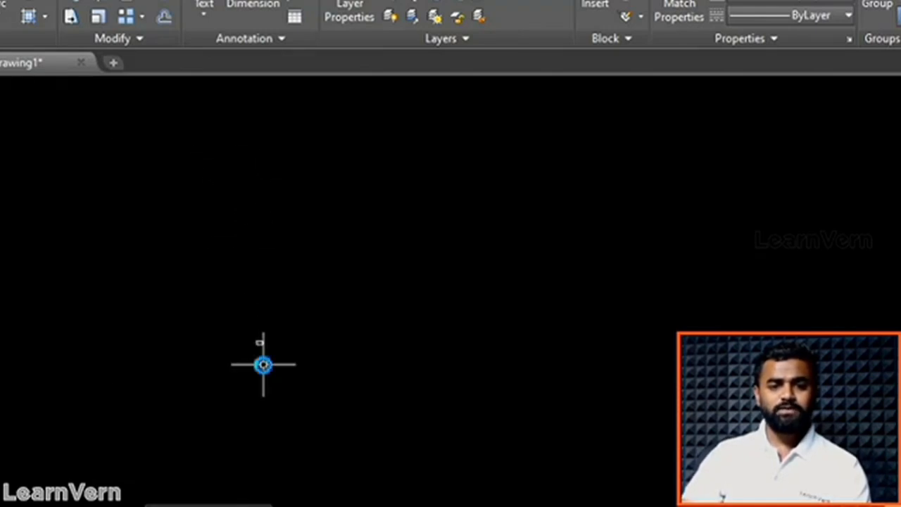
scroll(264, 365, "up", 7)
scroll(226, 269, "up", 4)
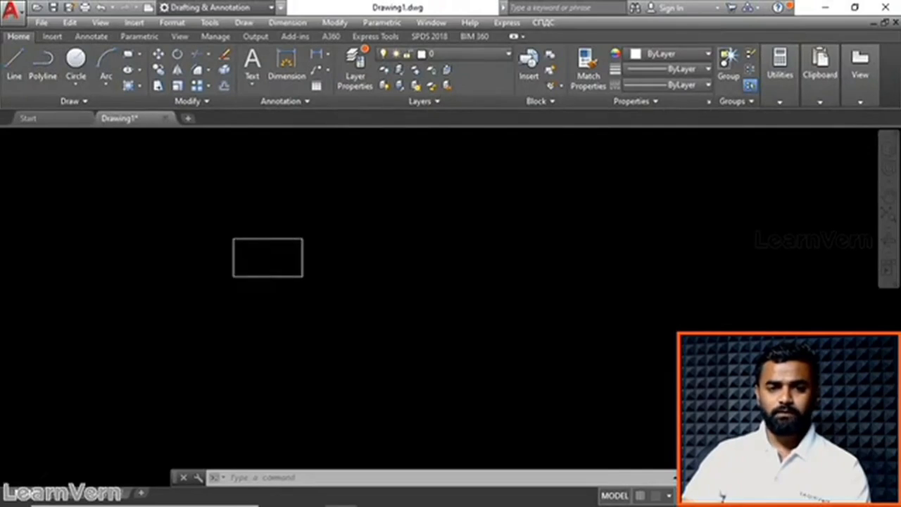
scroll(267, 262, "up", 4)
Turn the UCS icon's Show UCS Icon at Origin setting back on
right_click(5, 477)
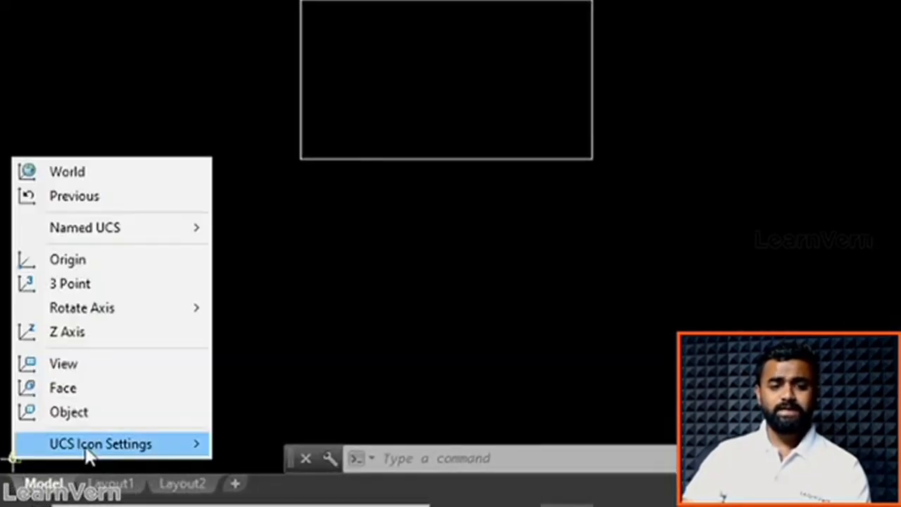
mouse_move(88, 456)
left_click(248, 445)
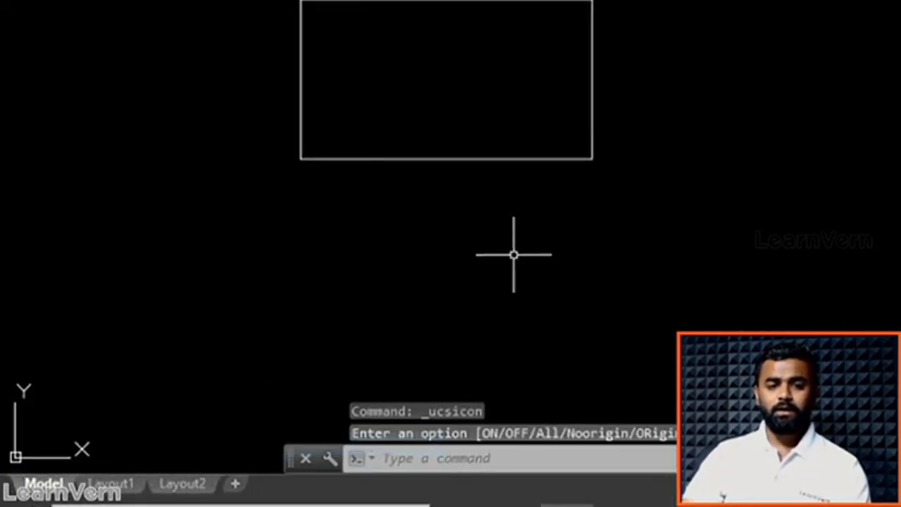
Select the rectangle with a selection window and erase it
left_click(657, 69)
left_click(549, 3)
key("Delete")
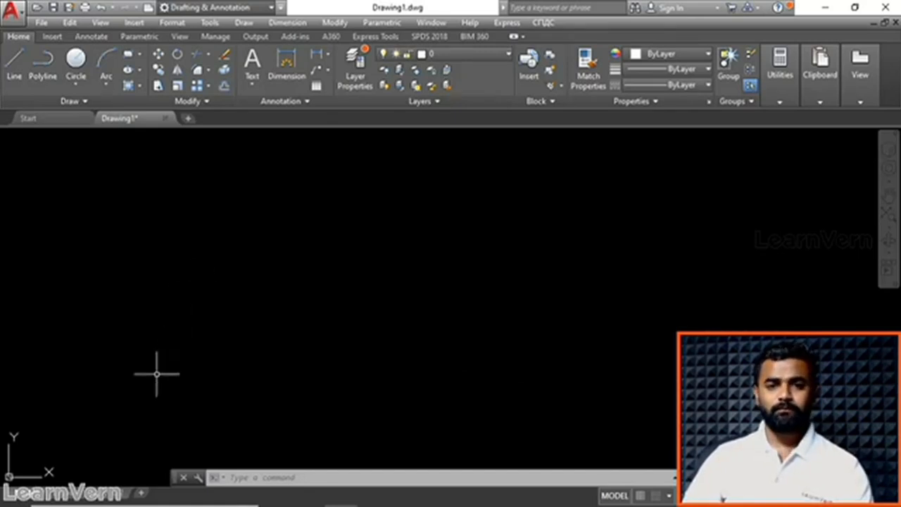
Examine the coordinate system options offered for the UCS icon, such as World, Origin, View and Object, without applying any
right_click(15, 459)
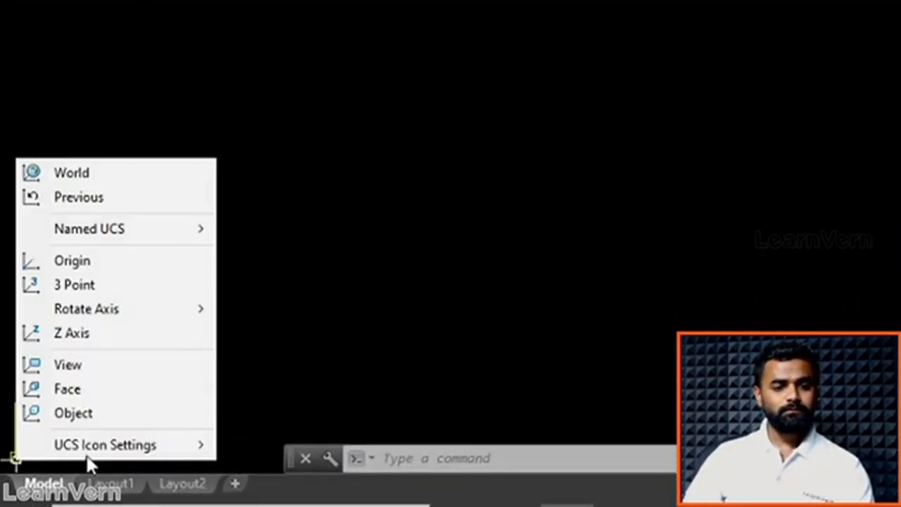
mouse_move(163, 450)
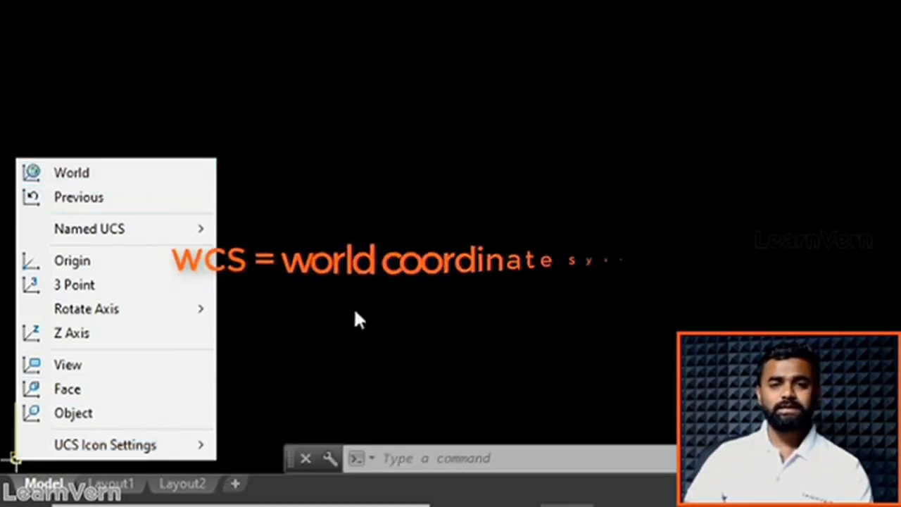
left_click(448, 193)
left_click(398, 234)
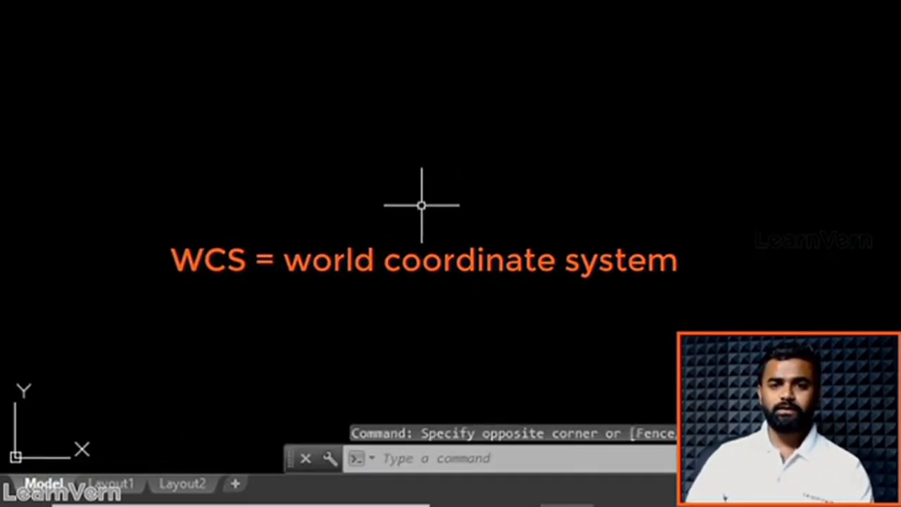
right_click(14, 454)
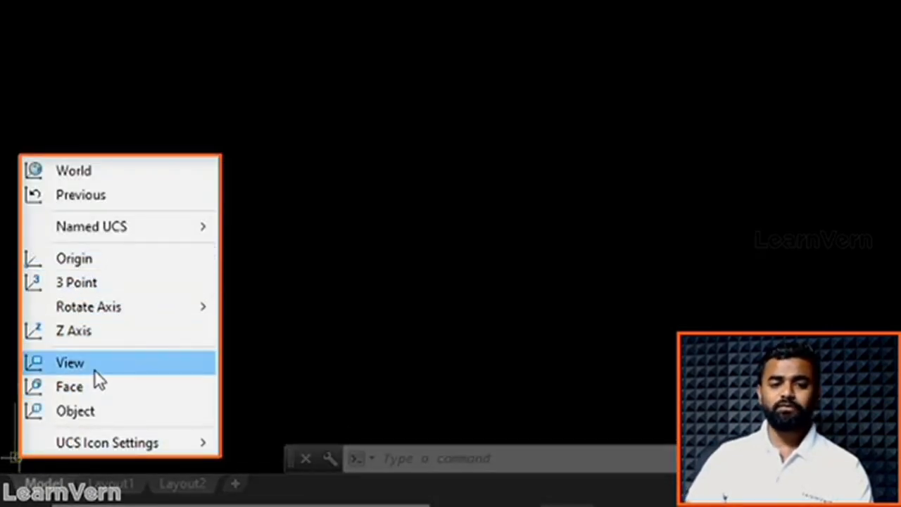
left_click(387, 312)
left_click(343, 293)
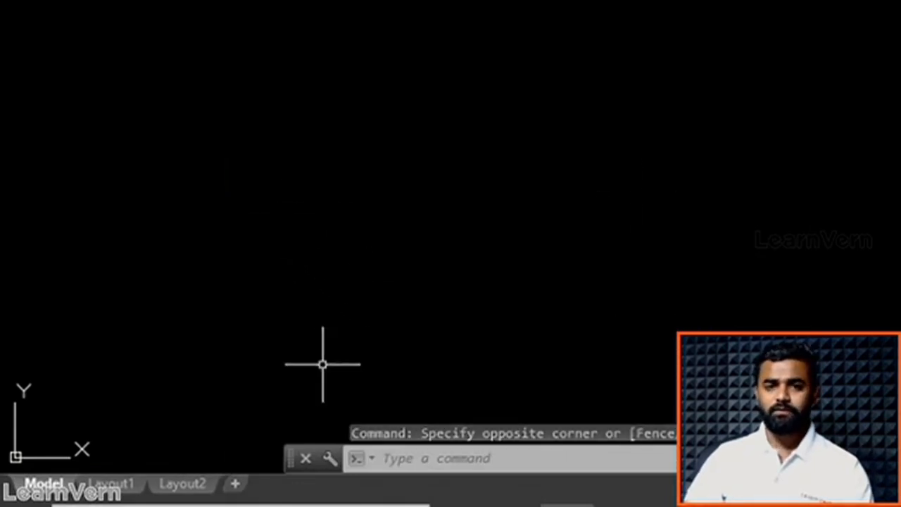
right_click(15, 456)
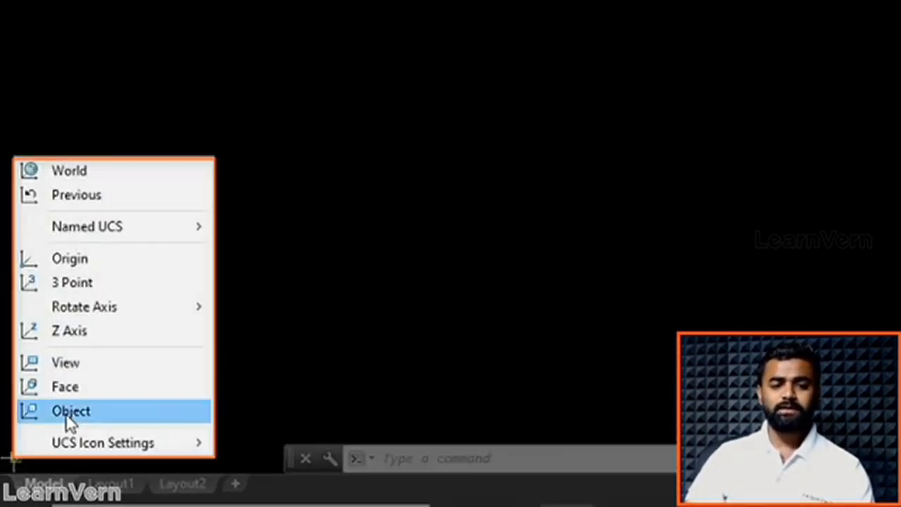
left_click(499, 254)
left_click(498, 253)
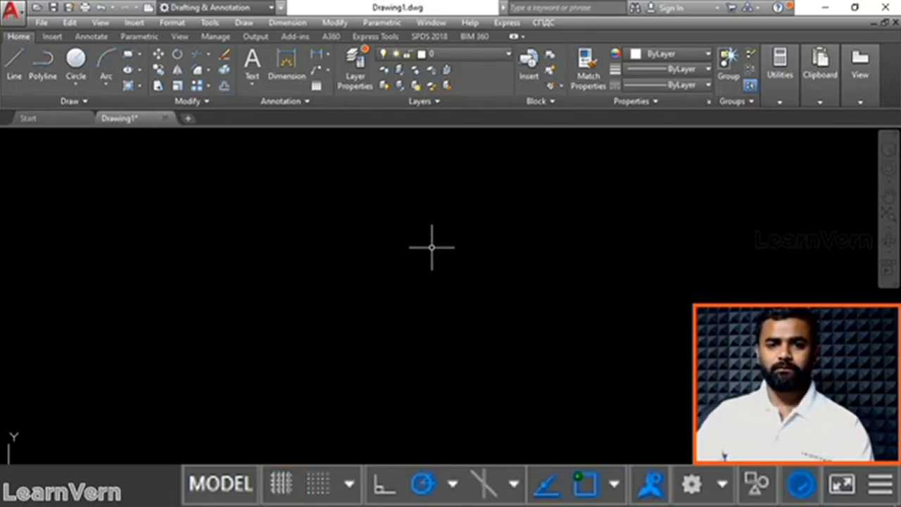
Turn on the drawing grid and snap mode
left_click(281, 483)
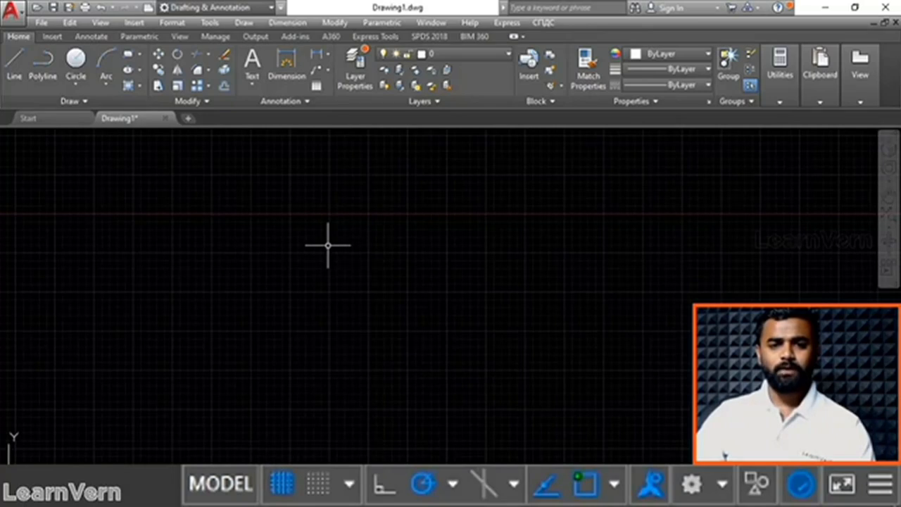
left_click(290, 490)
left_click(288, 490)
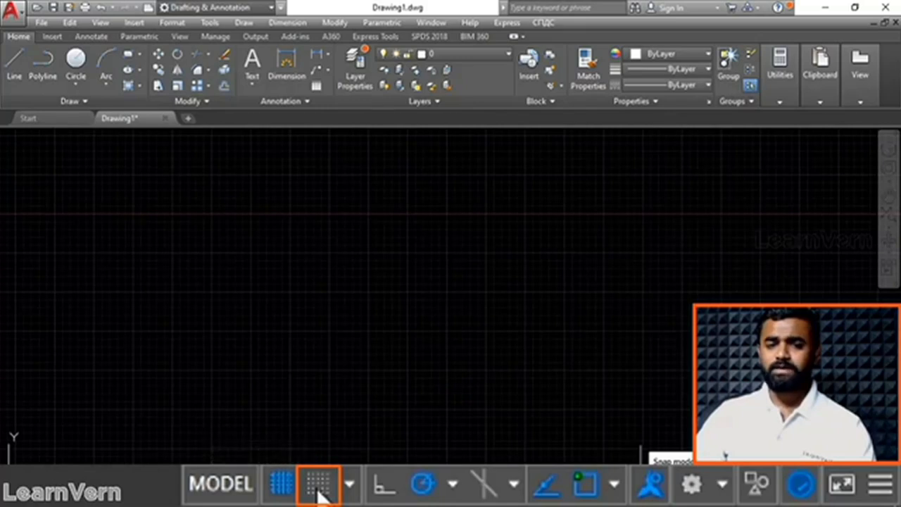
left_click(319, 493)
Draw a zigzag chain of four connected line segments snapped to the grid below the X axis
left_click(14, 62)
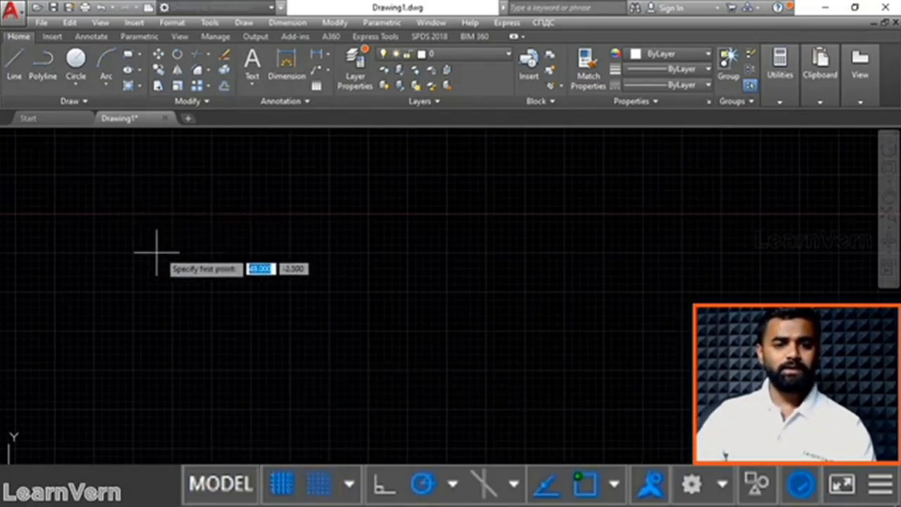
left_click(173, 252)
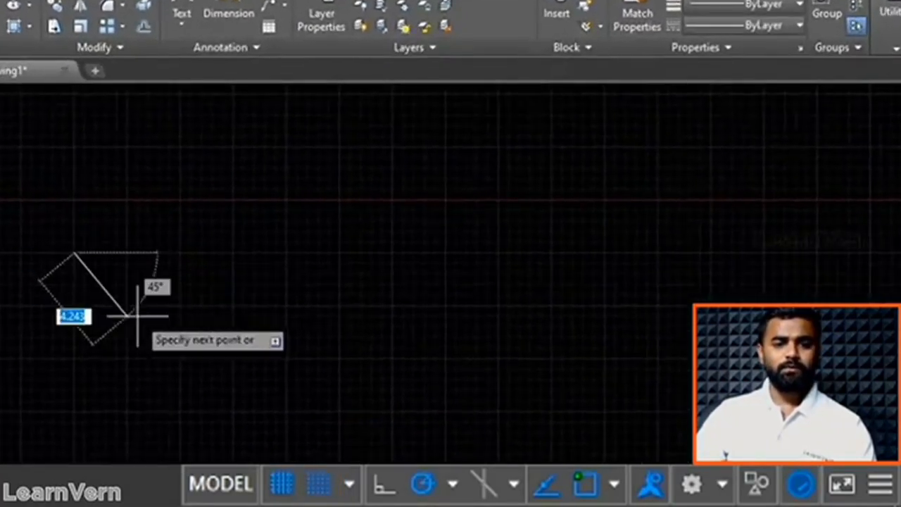
left_click(202, 285)
left_click(245, 358)
left_click(307, 273)
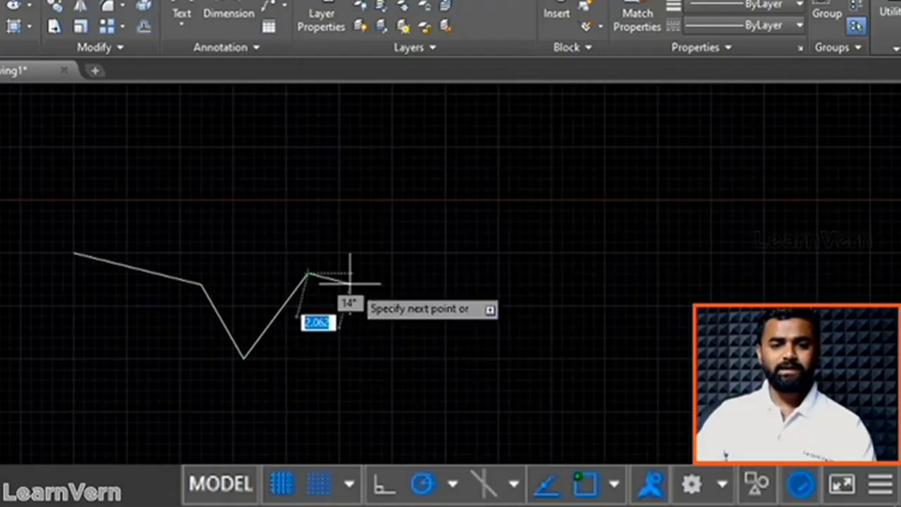
left_click(496, 316)
scroll(327, 274, "up", 3)
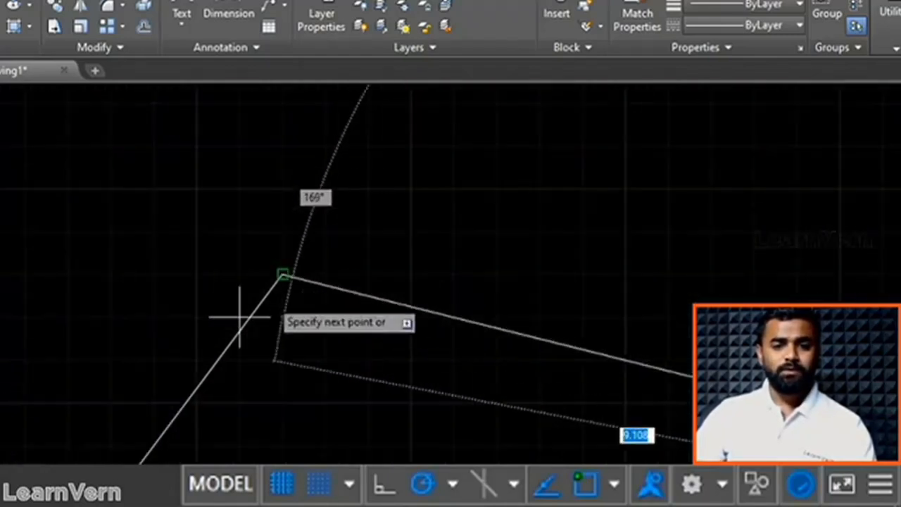
scroll(298, 255, "up", 2)
scroll(288, 218, "down", 4)
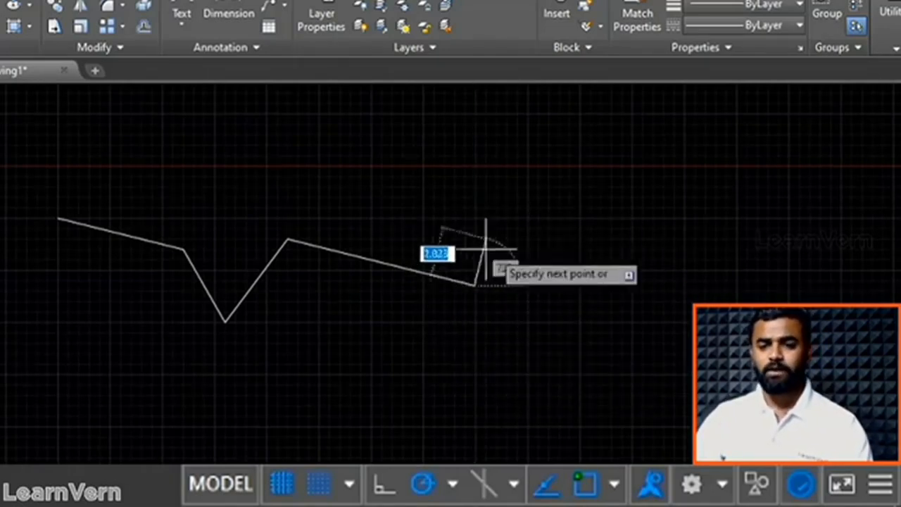
Turn off snap mode, end the line chain and erase all its segments
left_click(318, 486)
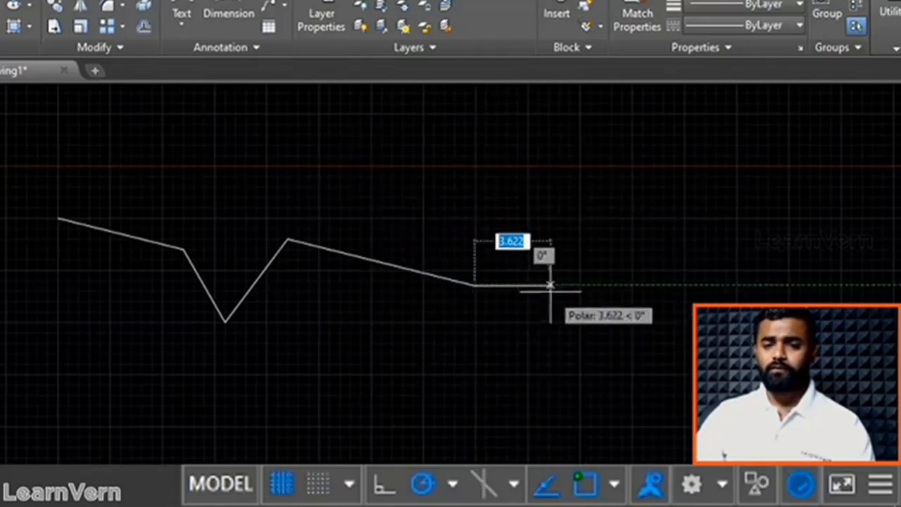
key("Escape")
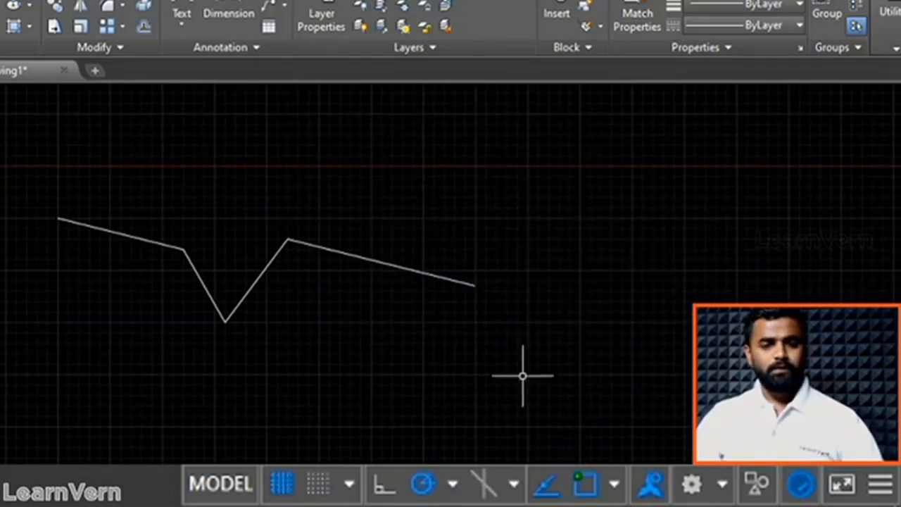
left_click(534, 459)
left_click(50, 163)
key("Delete")
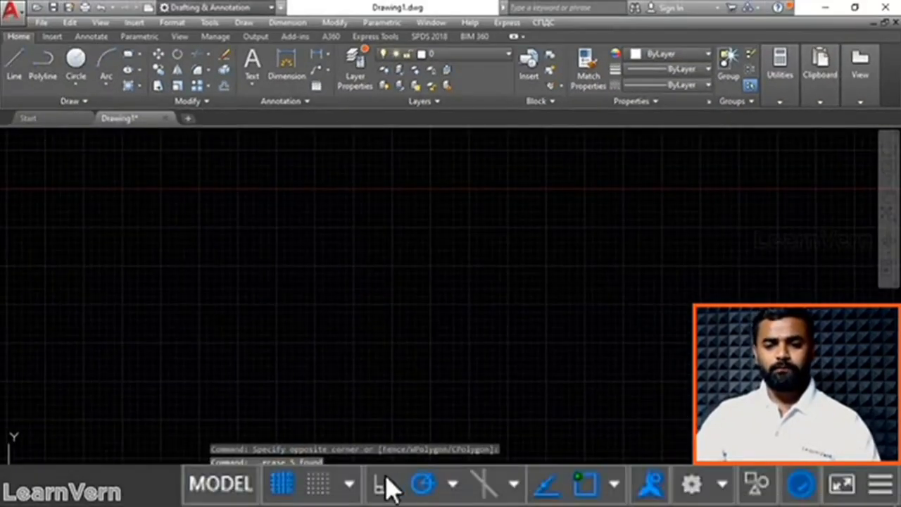
Draw horizontal and vertical line segments below the X axis with ortho mode on, and turn ortho mode off
left_click(383, 484)
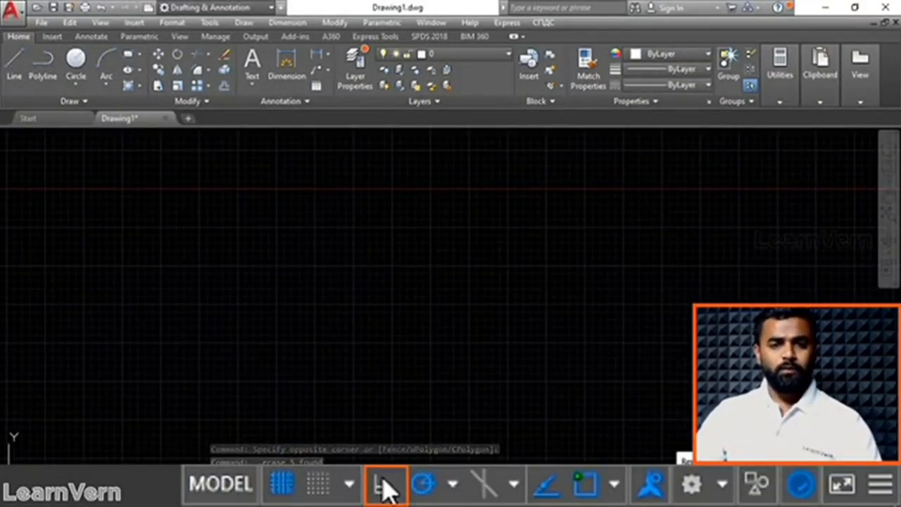
left_click(14, 62)
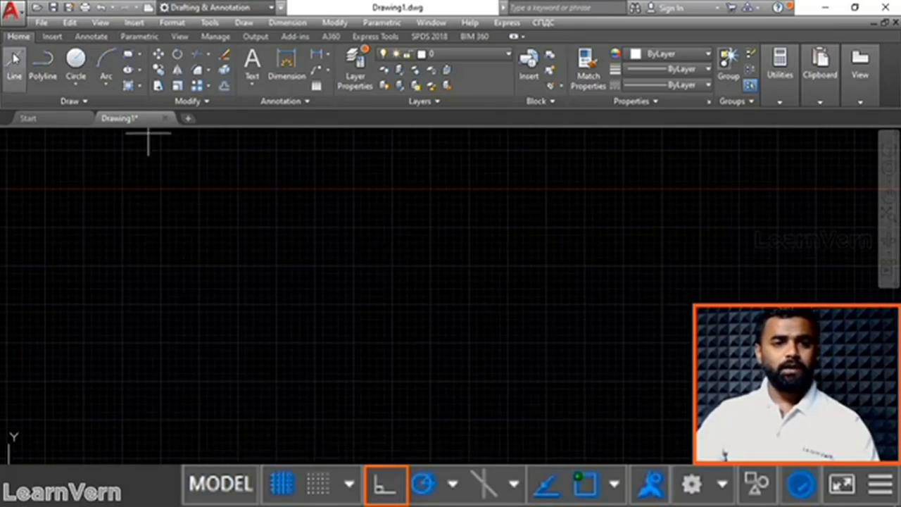
left_click(203, 290)
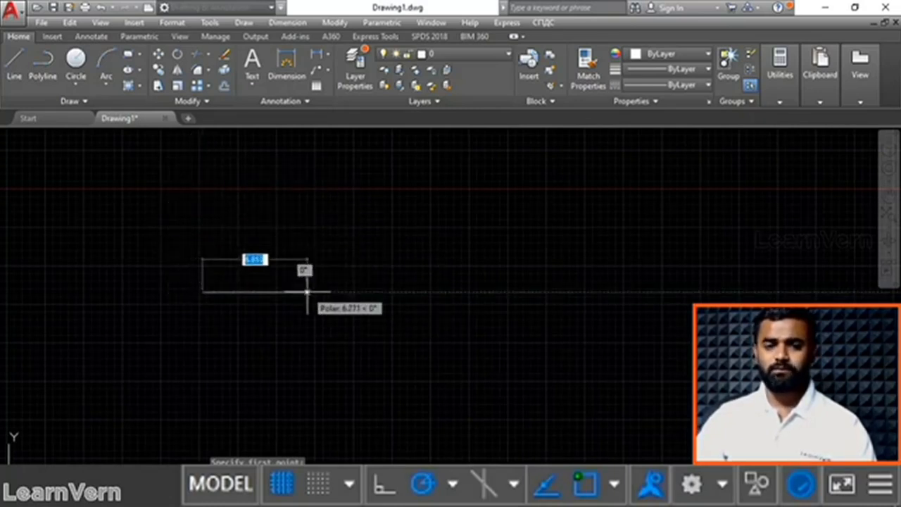
left_click(384, 483)
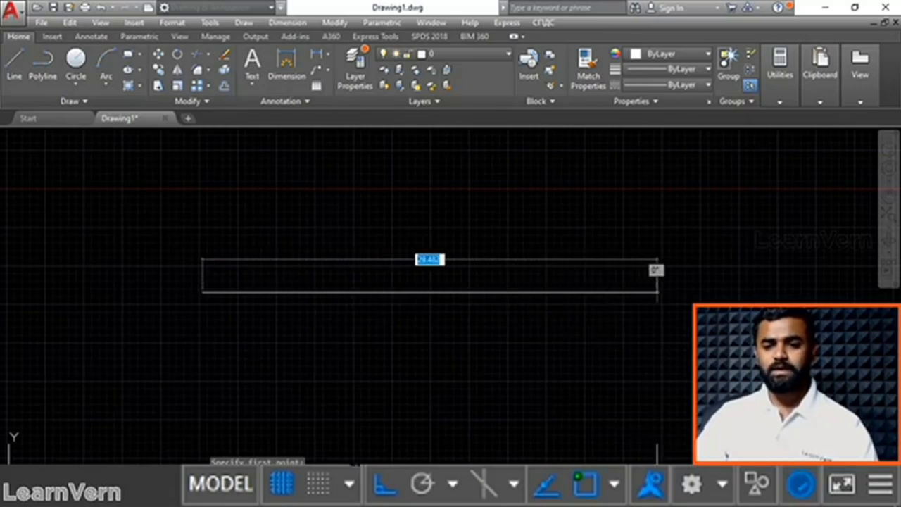
left_click(382, 486)
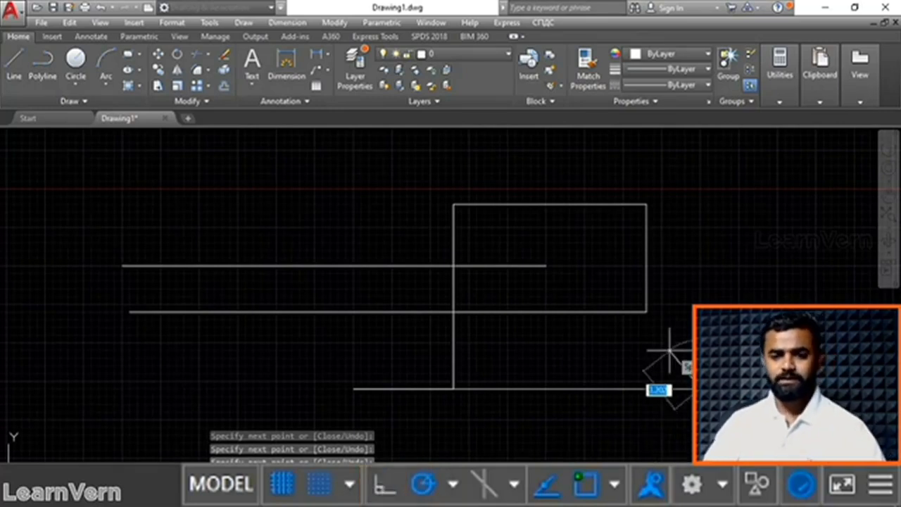
End the line command and erase all the horizontal and vertical segments
key("Escape")
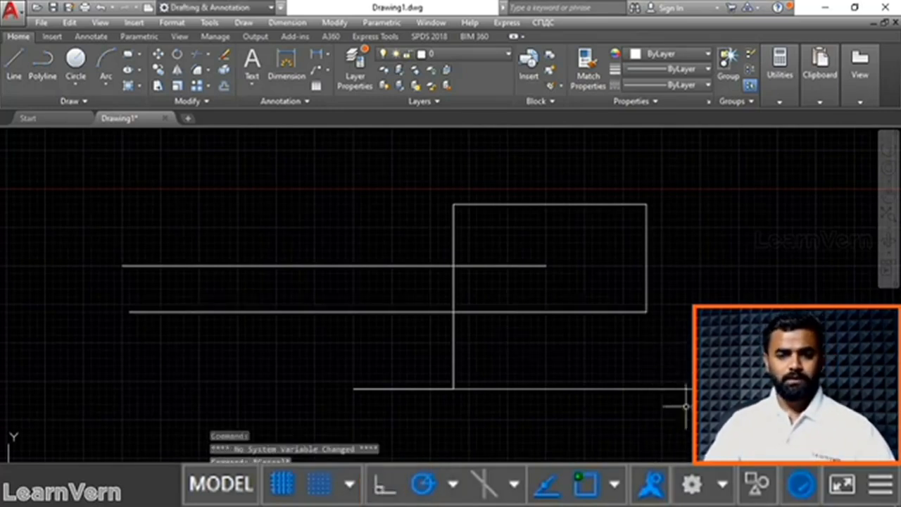
left_click(735, 431)
left_click(66, 167)
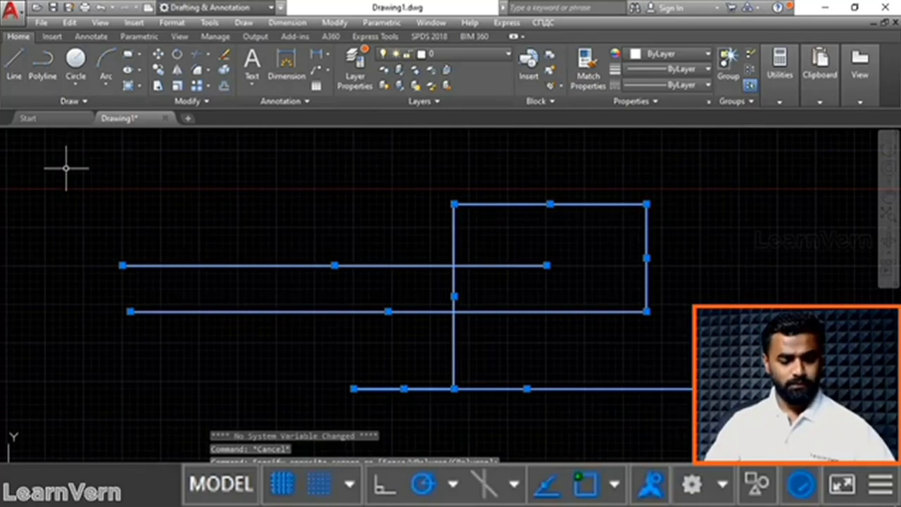
key("Delete")
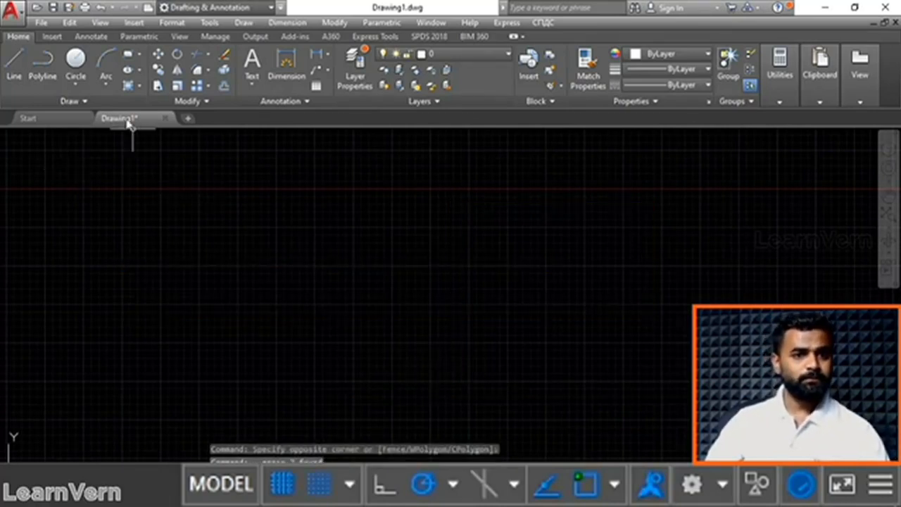
Draw a horizontal line below the X axis with polar tracking and open the polar tracking angle options
left_click(14, 62)
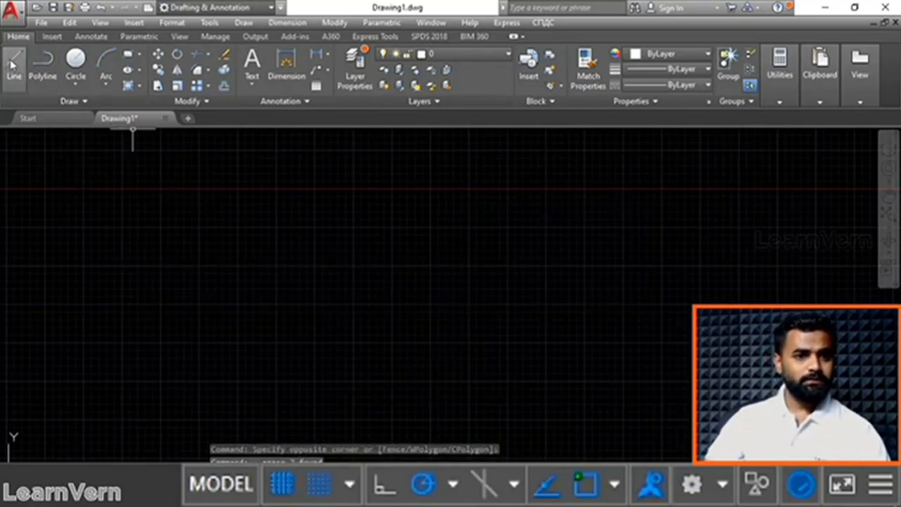
left_click(222, 235)
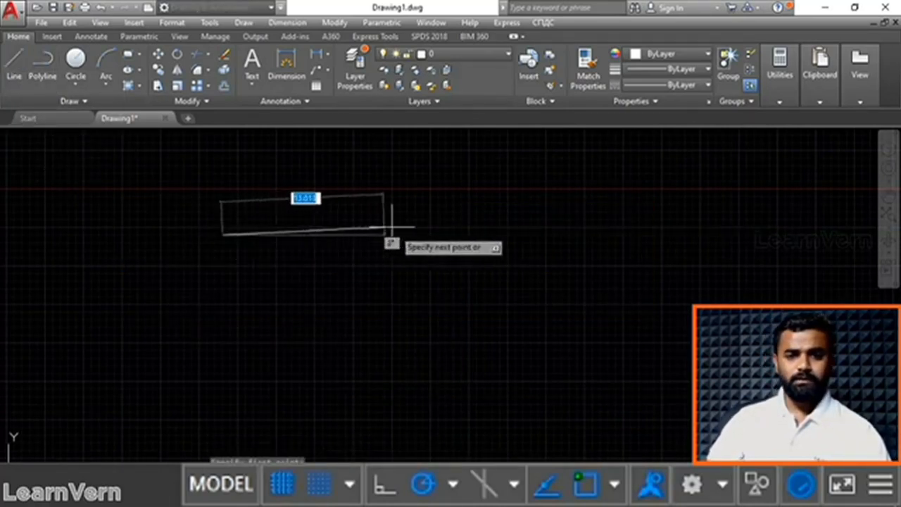
left_click(523, 235)
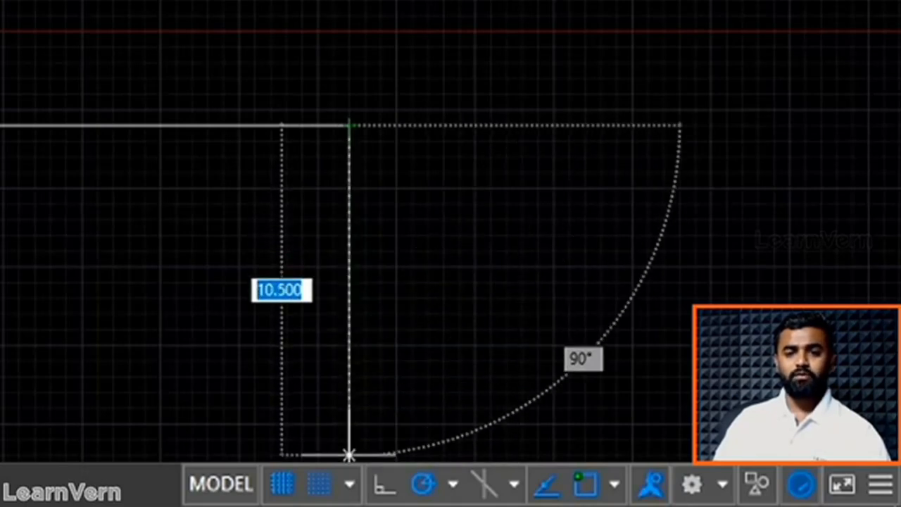
left_click(382, 486)
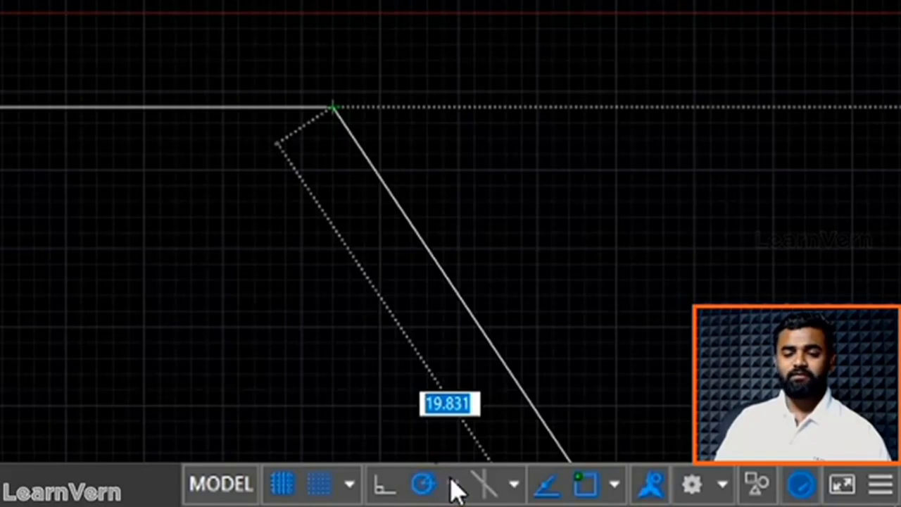
left_click(452, 480)
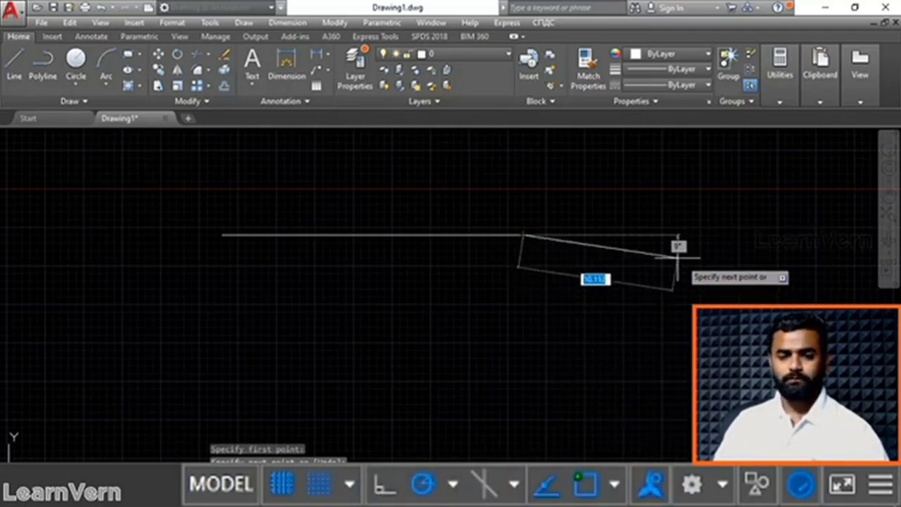
Cancel the pending second segment and erase the horizontal line
key("Escape")
key("Escape")
key("Escape")
left_click(539, 332)
left_click(406, 201)
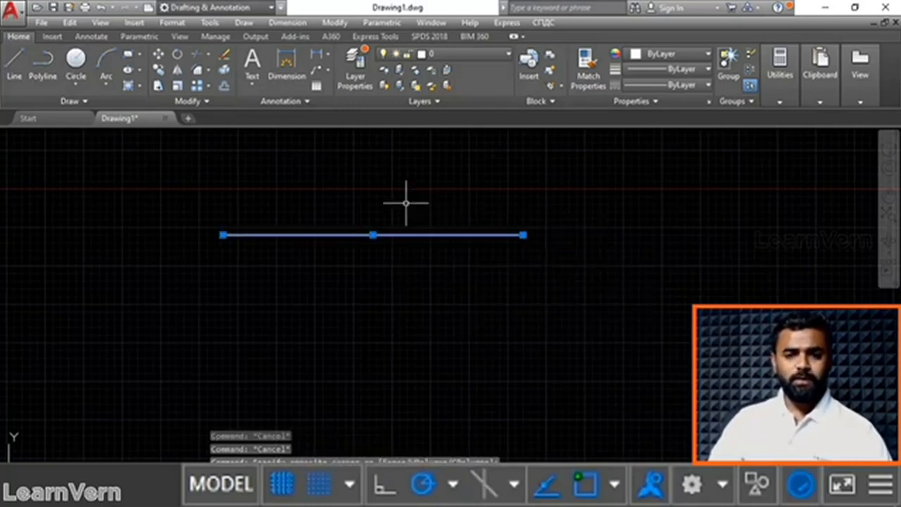
key("Delete")
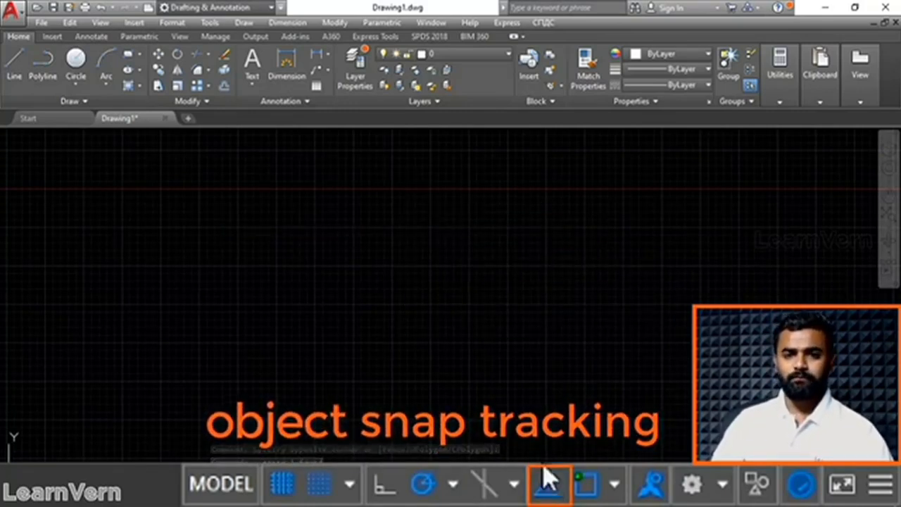
Draw a single horizontal line below the X axis, and turn off object snap and object snap tracking
left_click(14, 63)
left_click(215, 250)
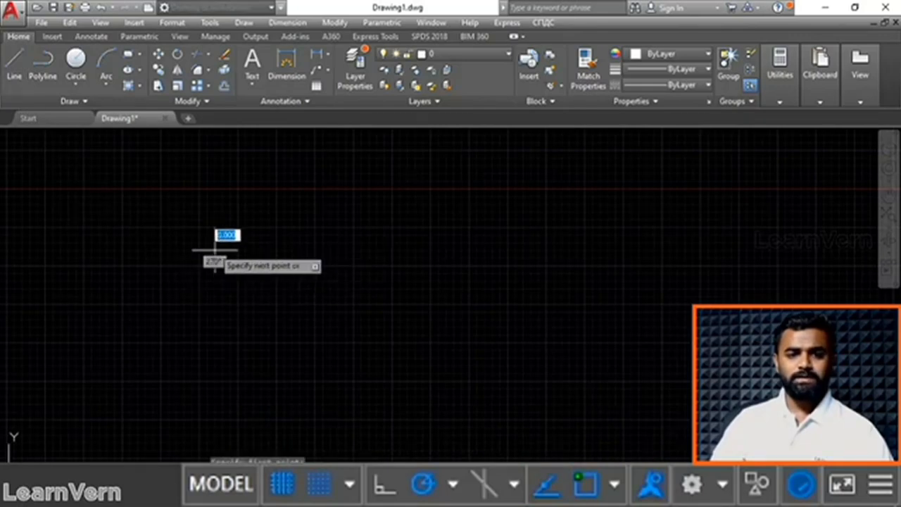
left_click(572, 250)
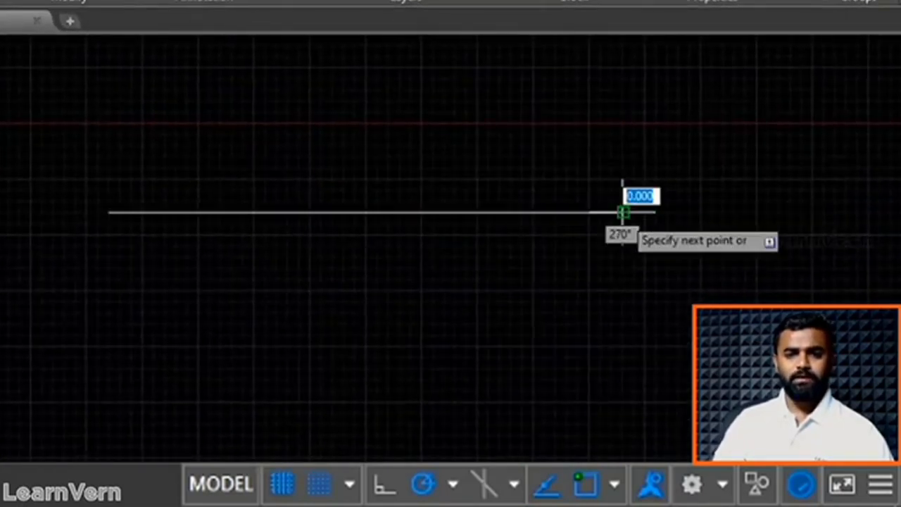
key("Escape")
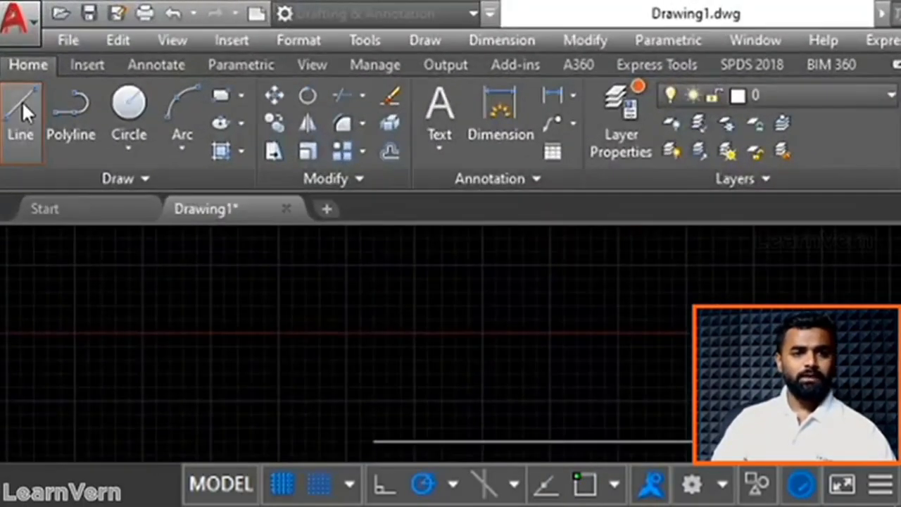
Turn object snap back on and draw a circle with a radius of about 3.18 below the middle of the horizontal line
left_click(21, 101)
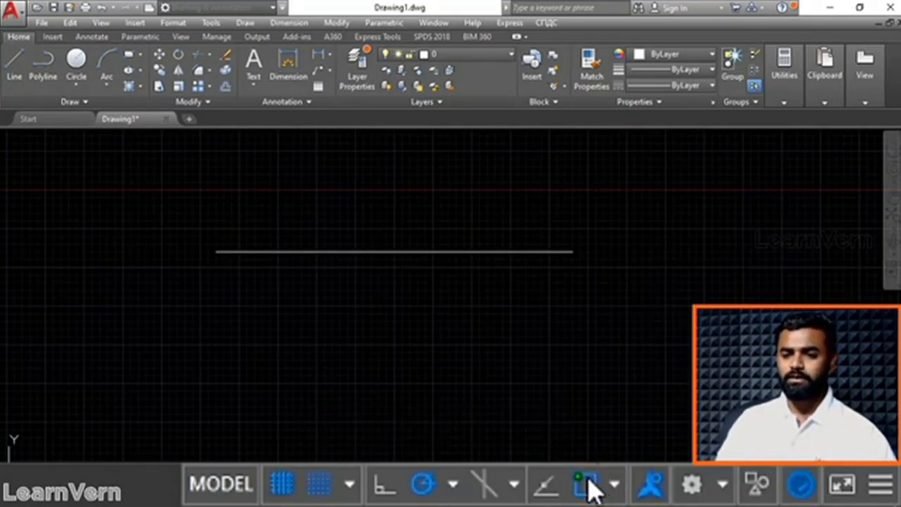
key("l")
key("Return")
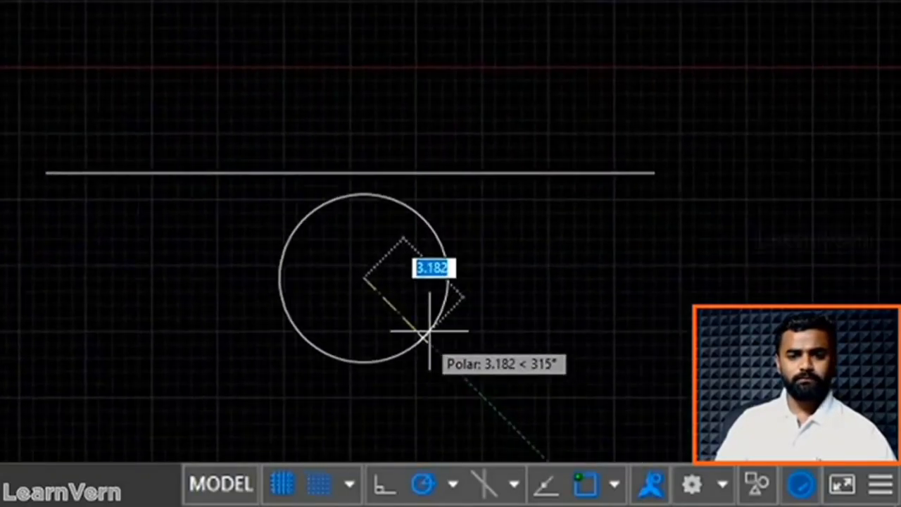
key("Escape")
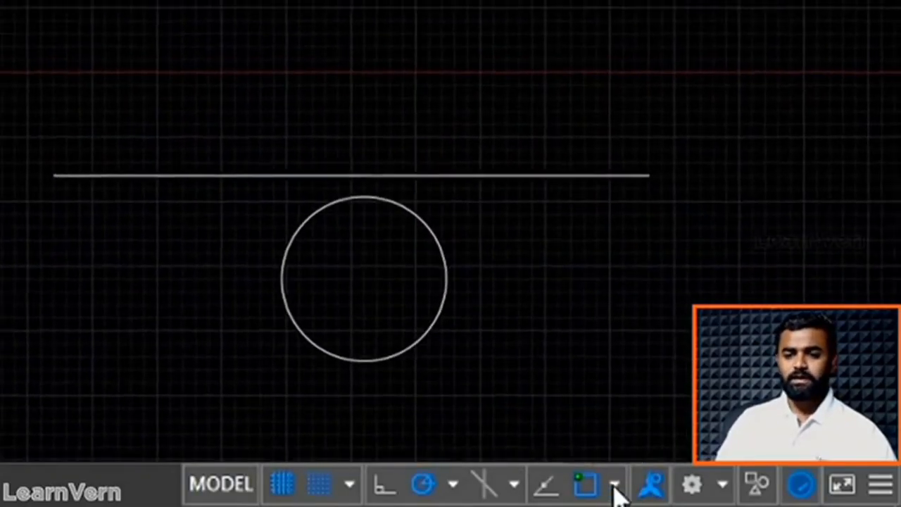
Check the active object snaps and draw a sloping line about 16.3 long from the circle's lower right to its centre
left_click(615, 487)
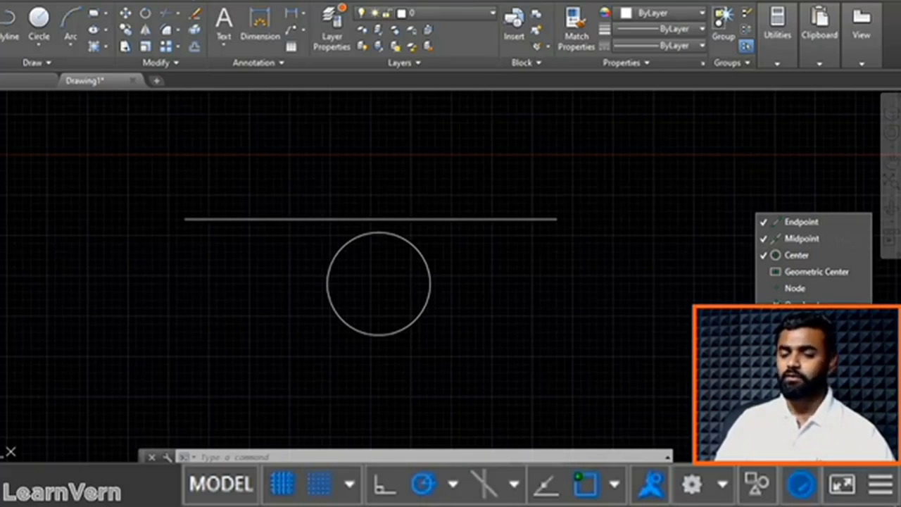
left_click(689, 357)
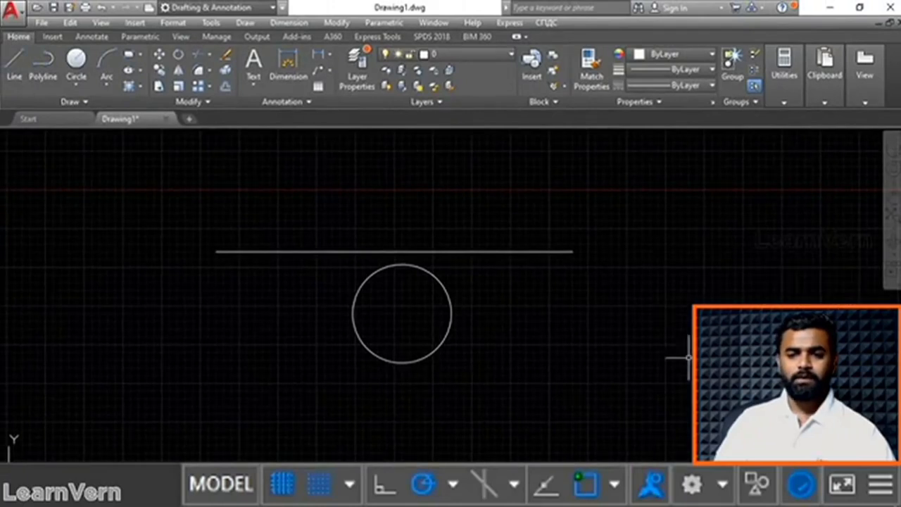
left_click(18, 67)
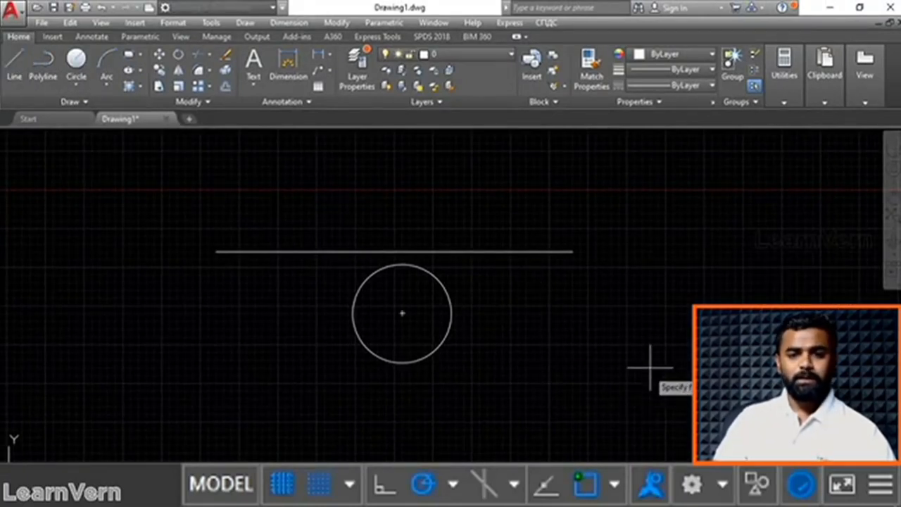
left_click(642, 391)
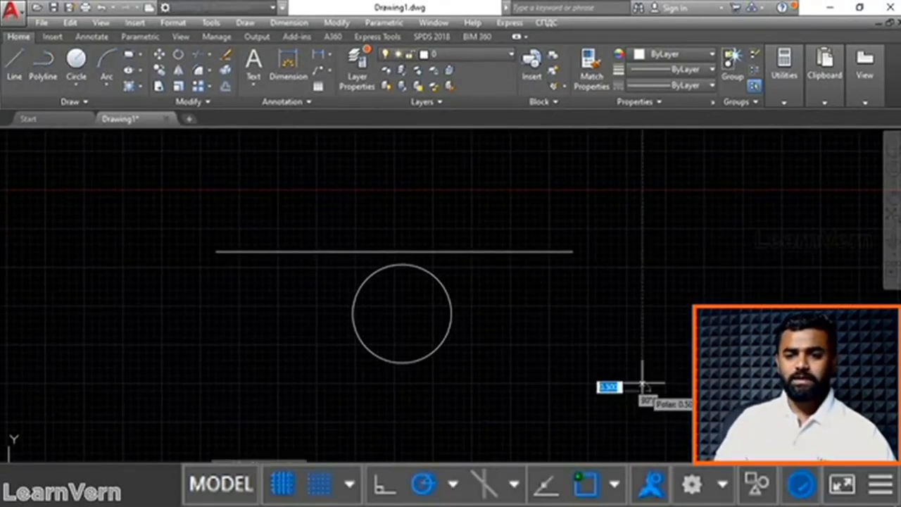
left_click(626, 418)
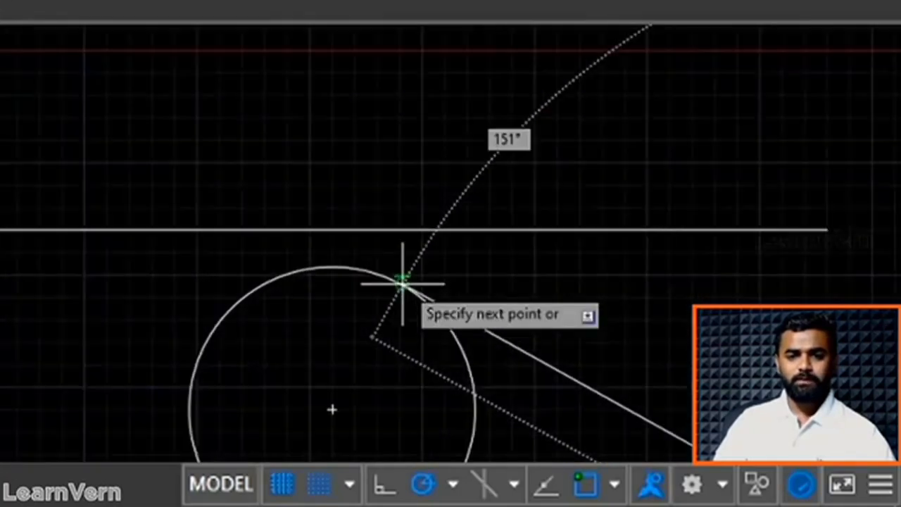
scroll(403, 283, "up", 2)
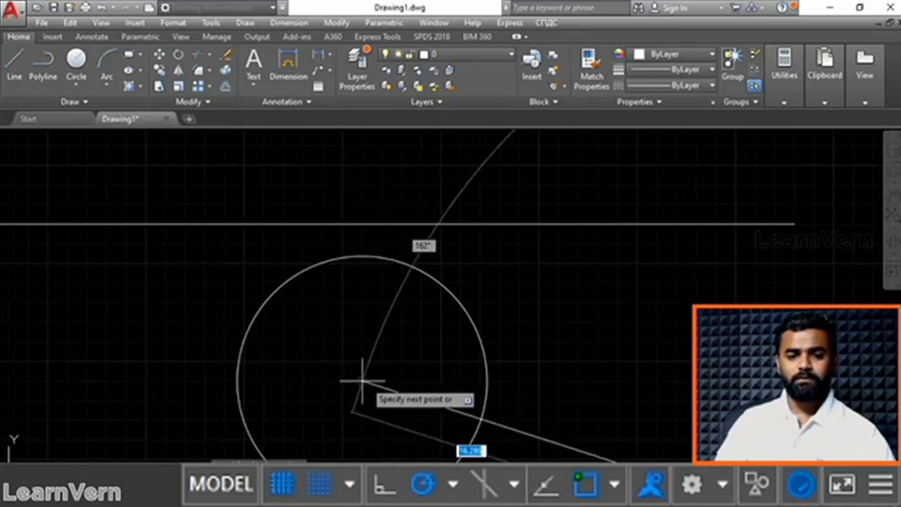
left_click(362, 381)
key("Escape")
scroll(590, 311, "down", 4)
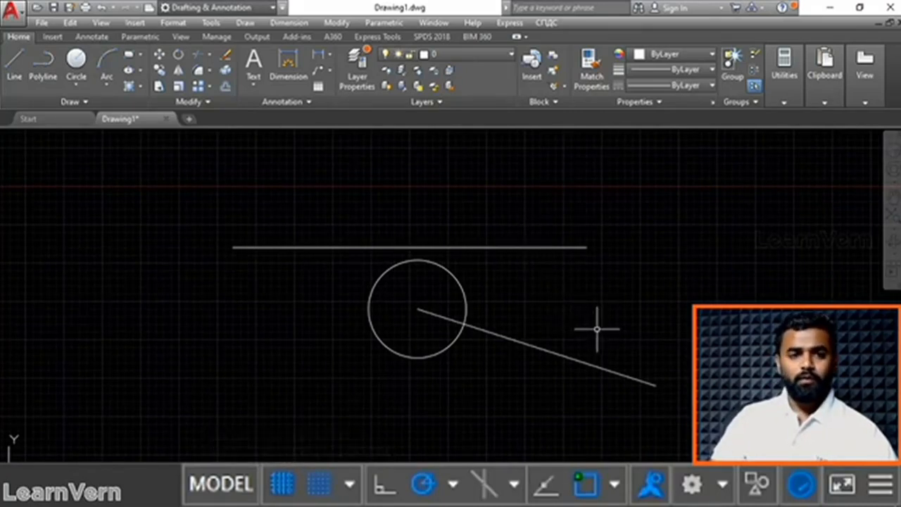
Erase the circle and the sloping line, keeping the horizontal line
left_click(521, 247)
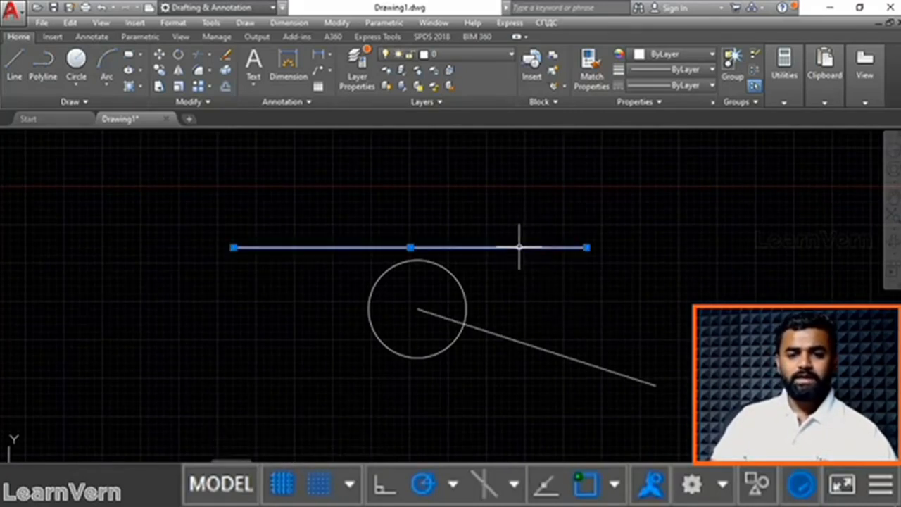
left_click(525, 281)
left_click(599, 326)
key("Escape")
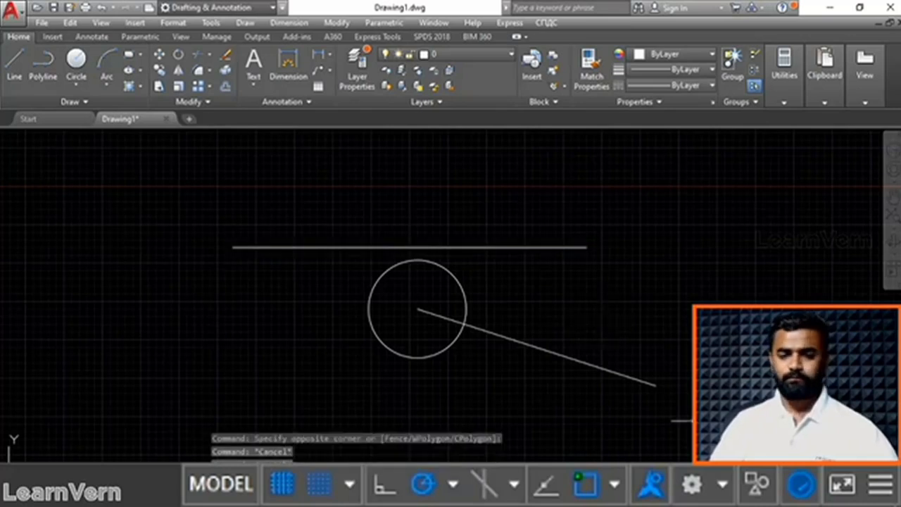
left_click(704, 426)
left_click(299, 258)
key("Delete")
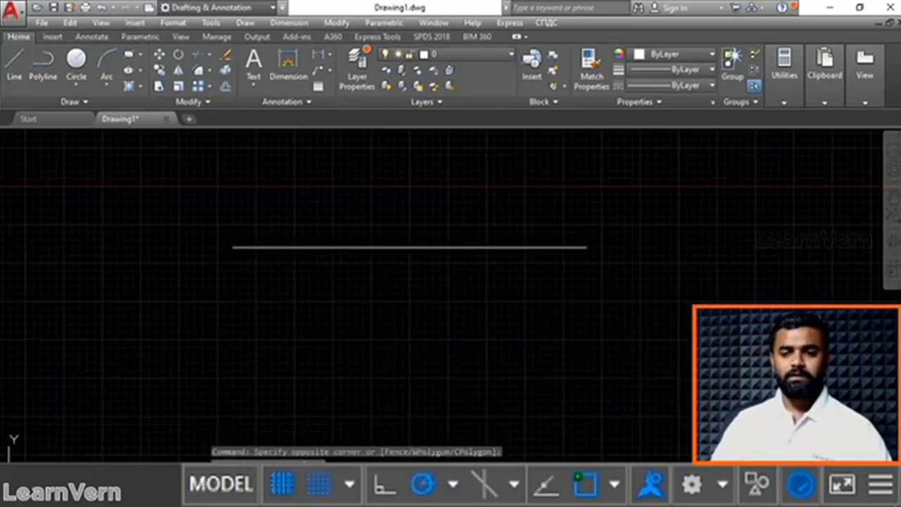
Check the active object snaps, draw a vertical line downward from the horizontal line's midpoint, and erase that vertical line
left_click(615, 485)
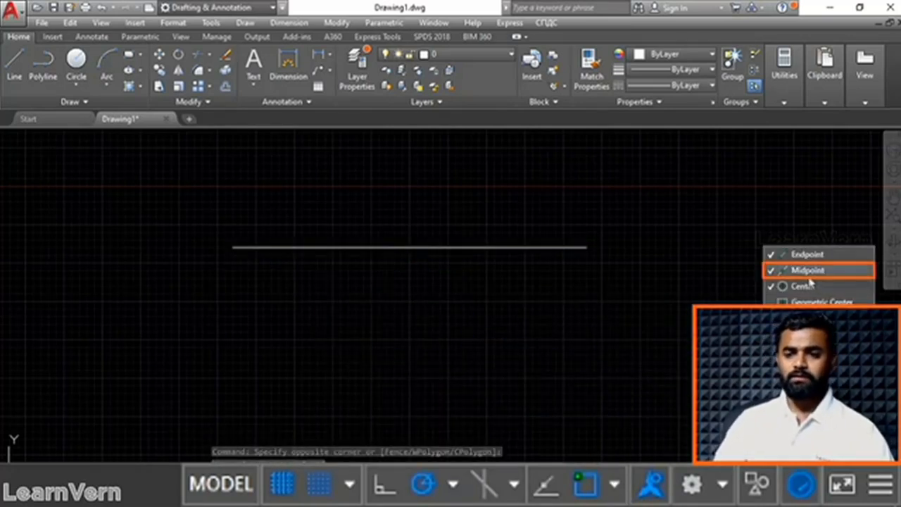
left_click(677, 297)
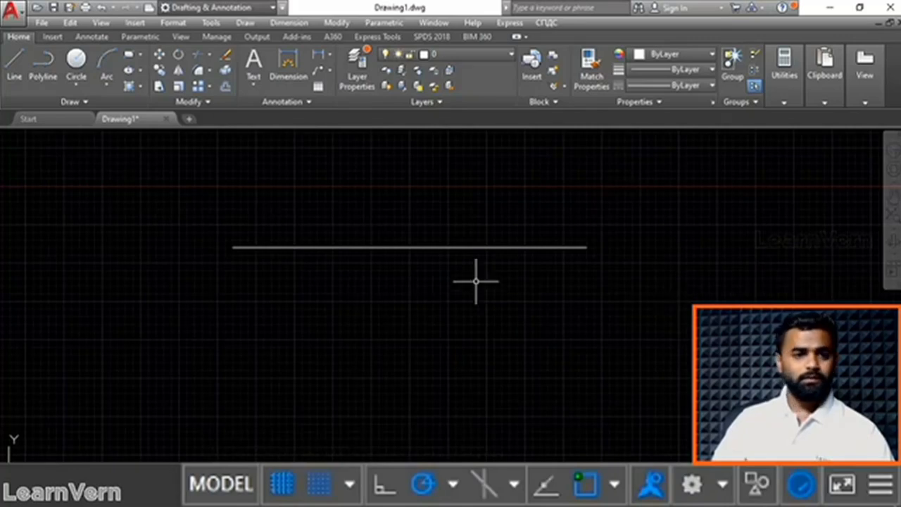
left_click(13, 65)
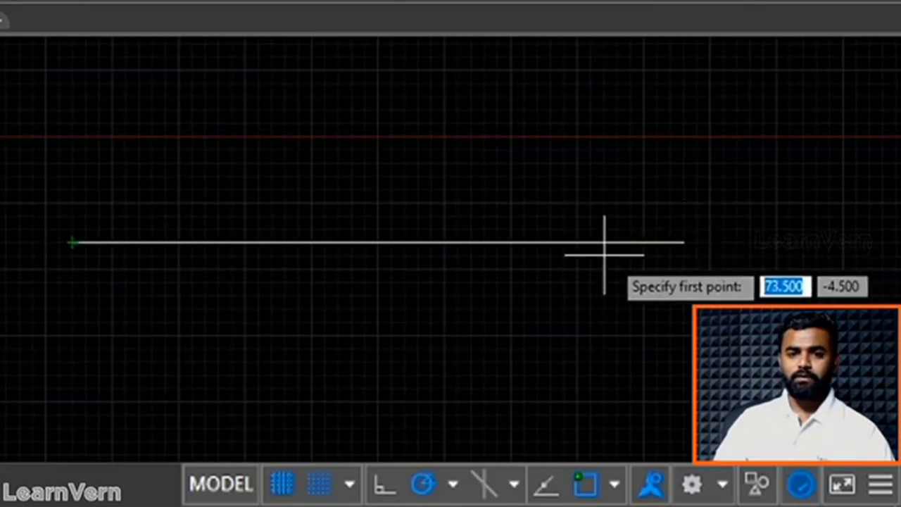
left_click(378, 242)
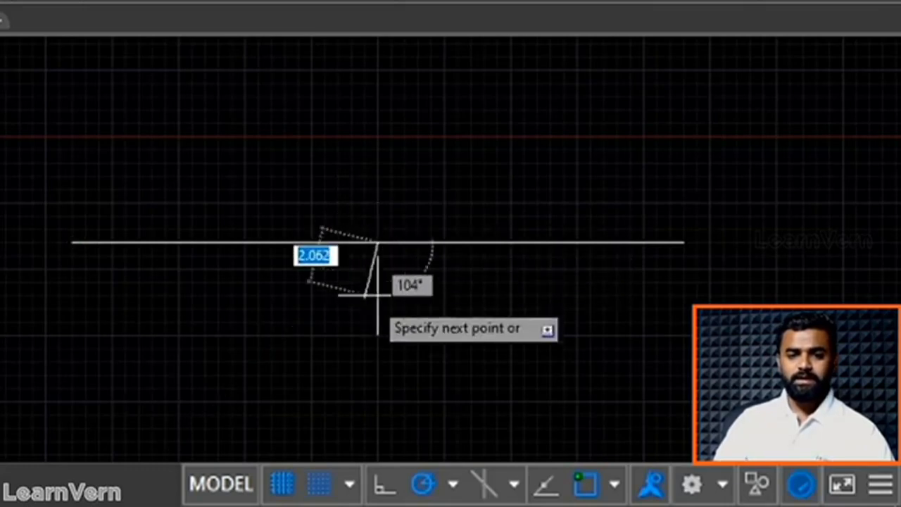
left_click(378, 415)
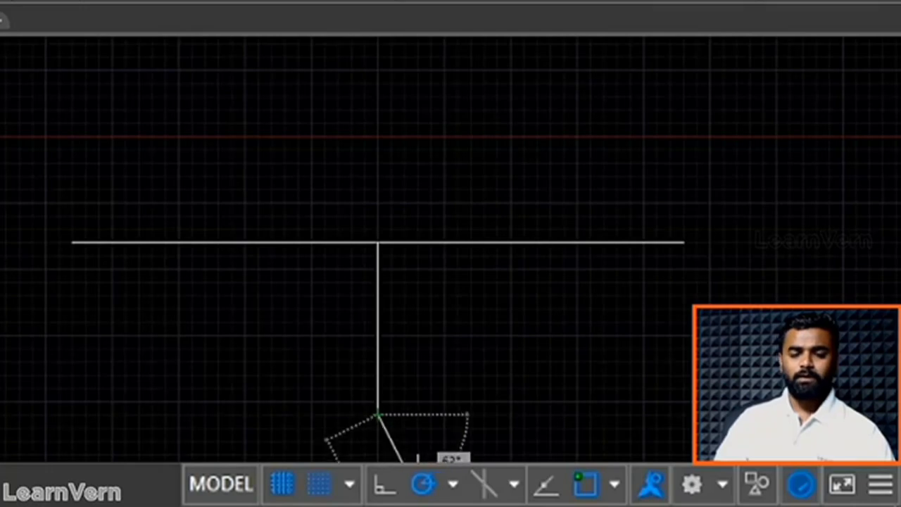
key("Escape")
left_click_drag(452, 360, 328, 346)
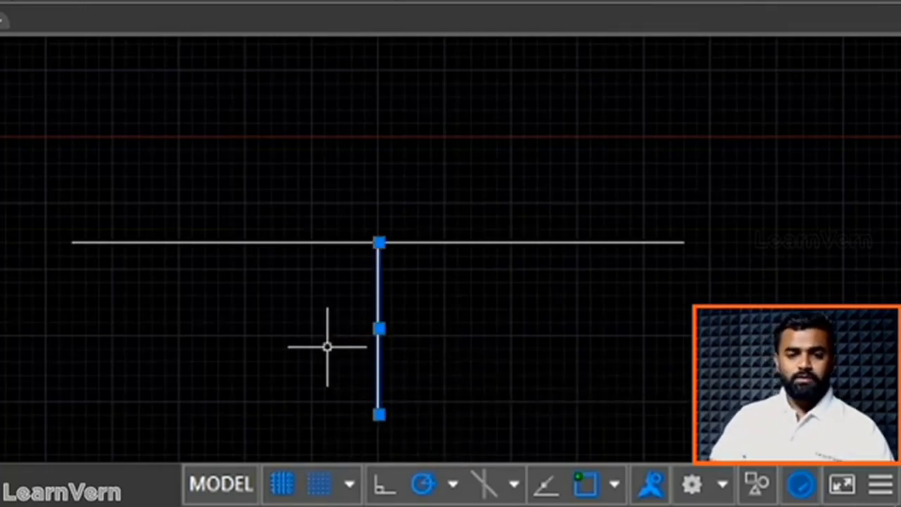
key("Delete")
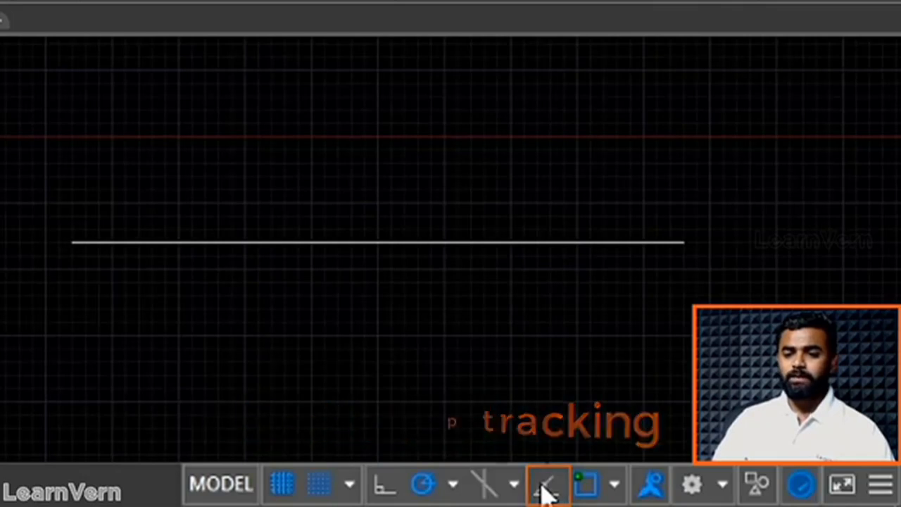
Turn on object snap tracking and draw a second horizontal line aligned with the first, starting a short gap beyond its right end
left_click(546, 486)
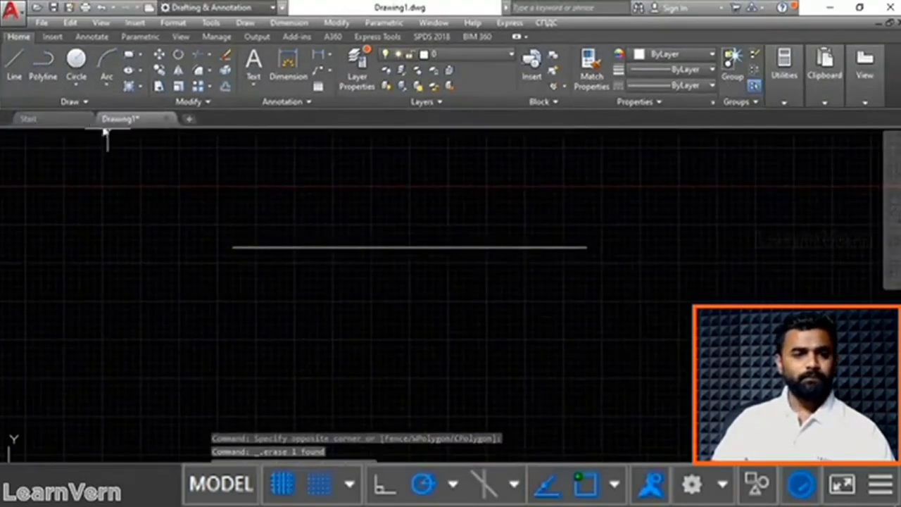
left_click(14, 66)
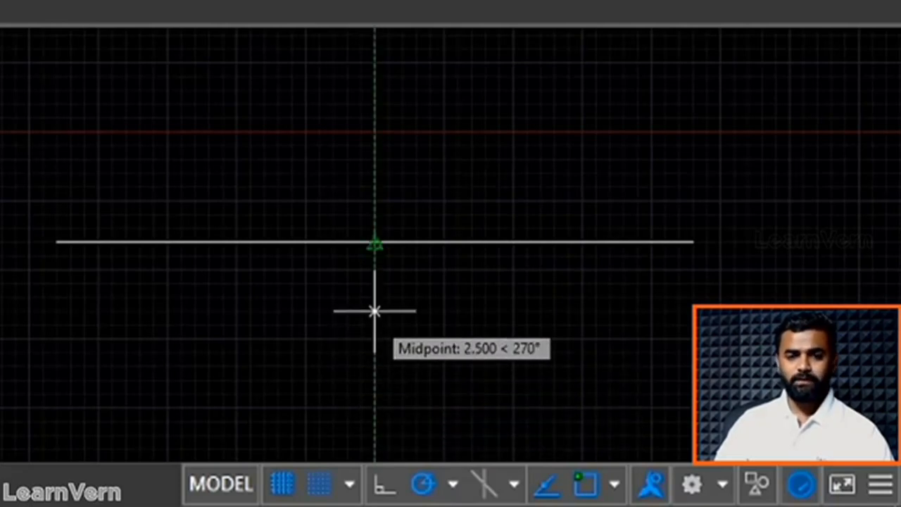
left_click(544, 493)
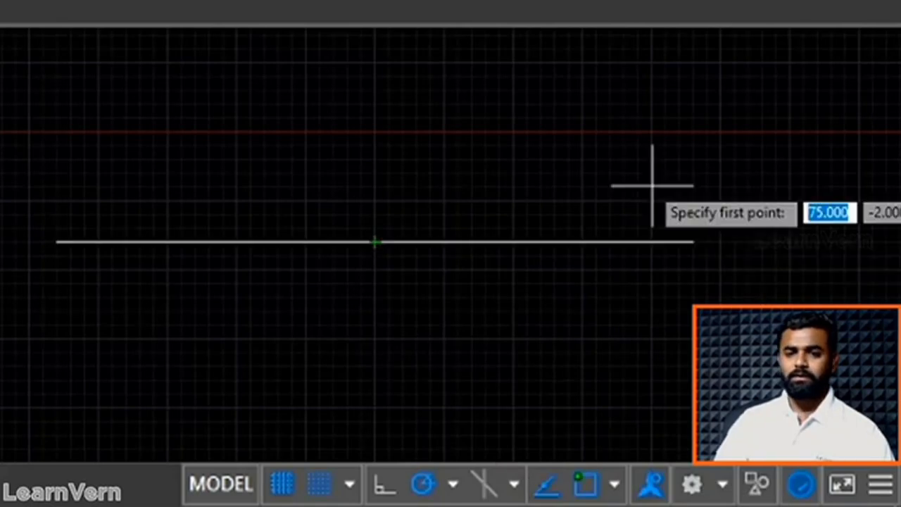
middle_click_drag(804, 255, 618, 270)
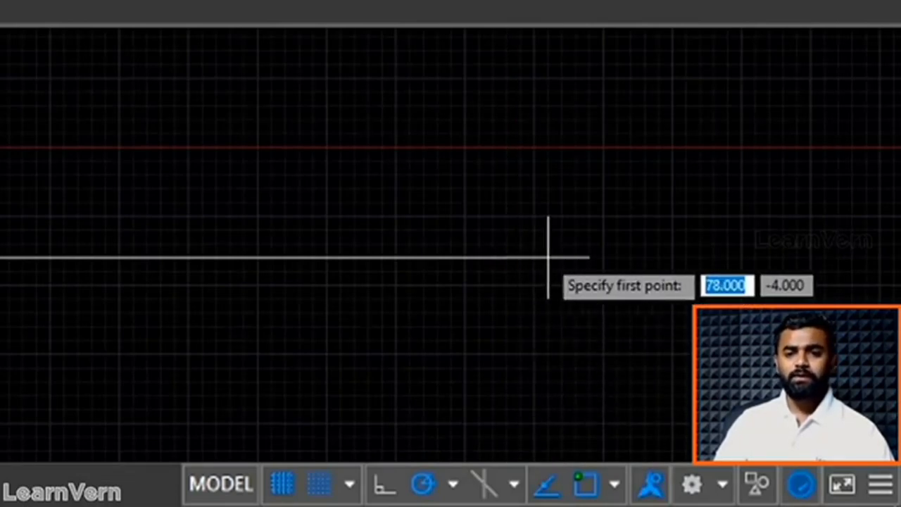
left_click(575, 255)
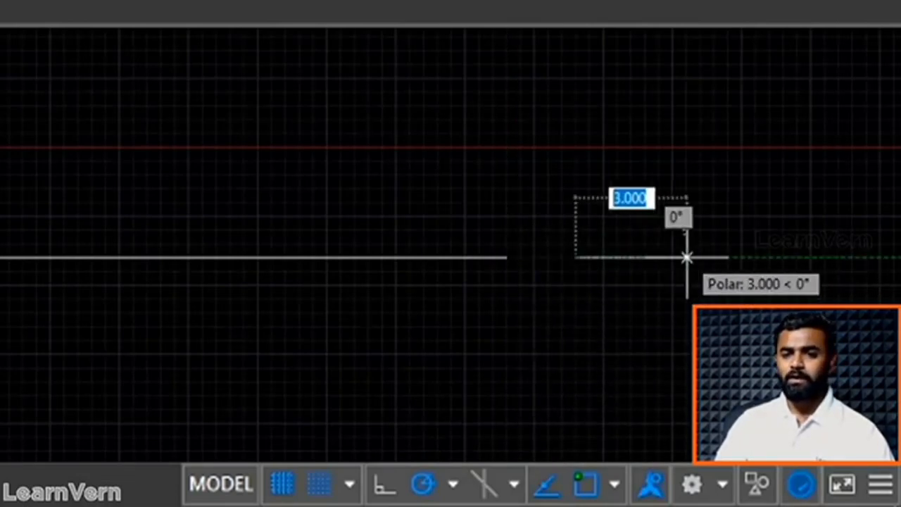
left_click(811, 257)
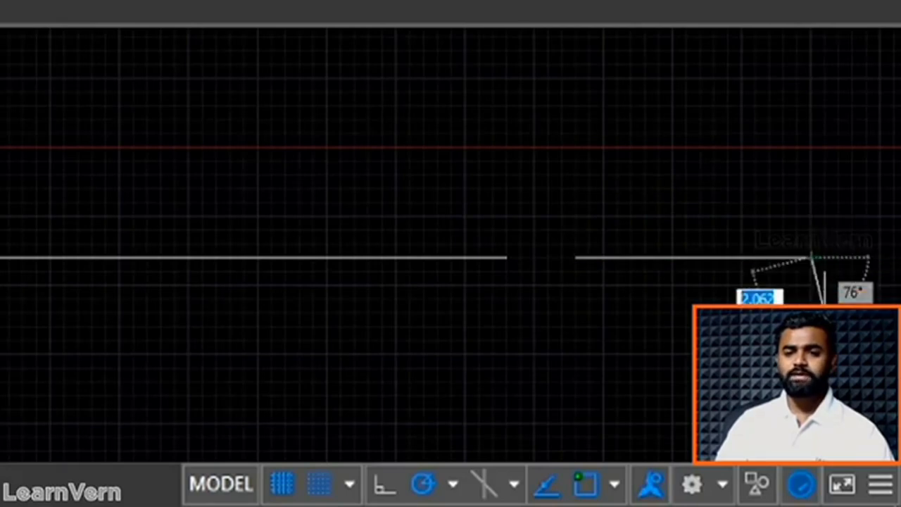
key("Return")
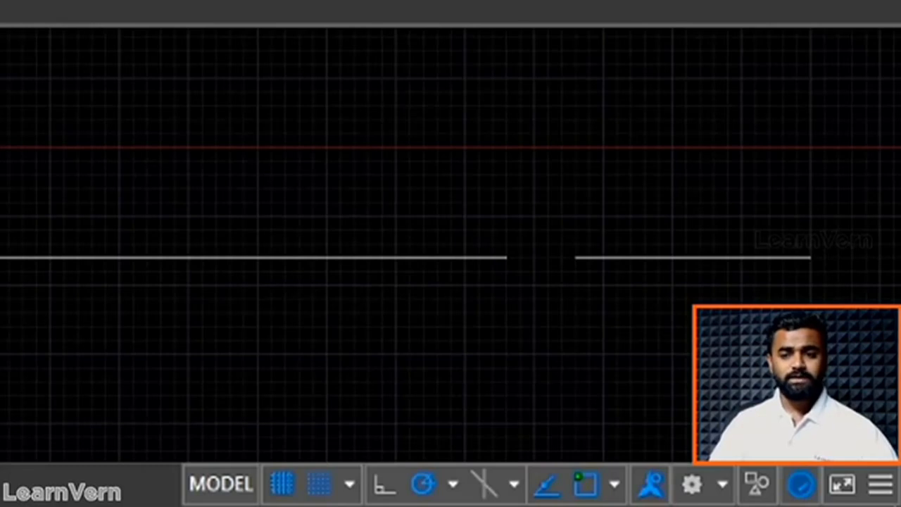
Erase both horizontal lines below the X axis
left_click(894, 432)
left_click(207, 159)
key("Delete")
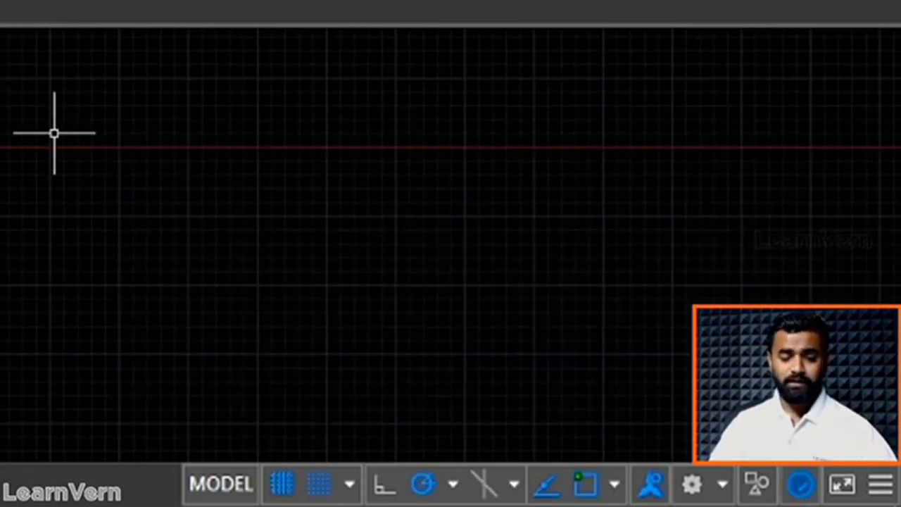